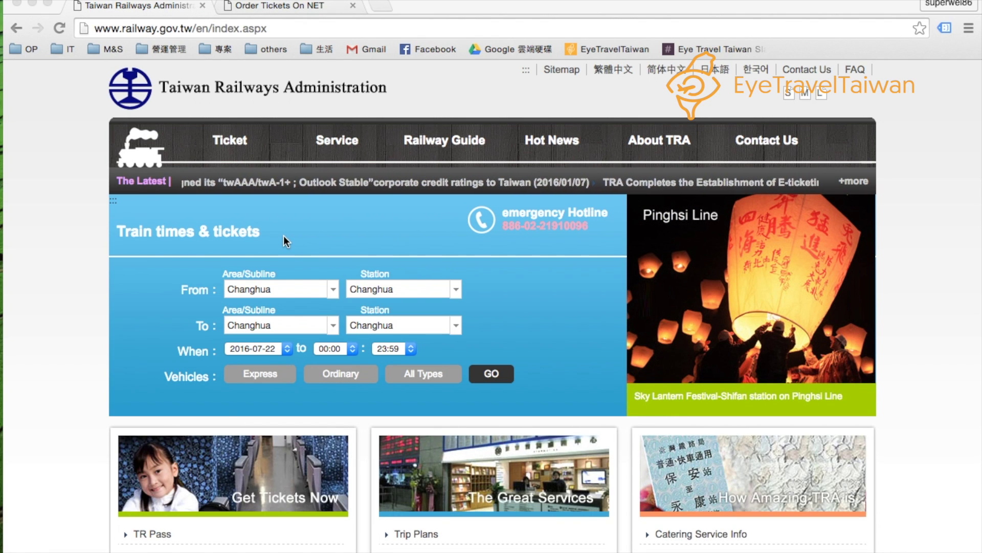
Set the departure area of the train search to Taipei, with Taipei as the departure station
{"action": "scroll", "coordinate": [285, 236], "scroll_direction": "down", "scroll_amount": 2}
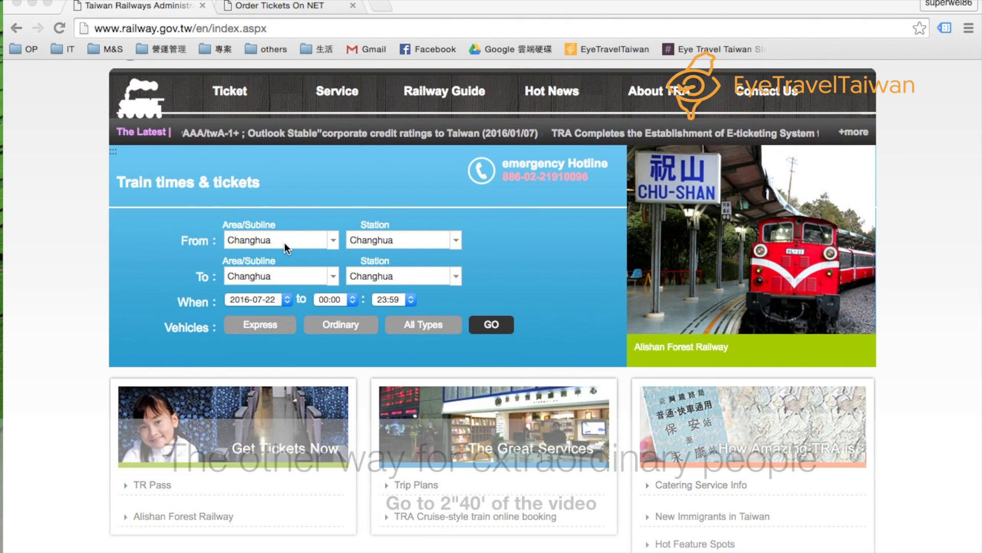
{"action": "left_click", "coordinate": [298, 240]}
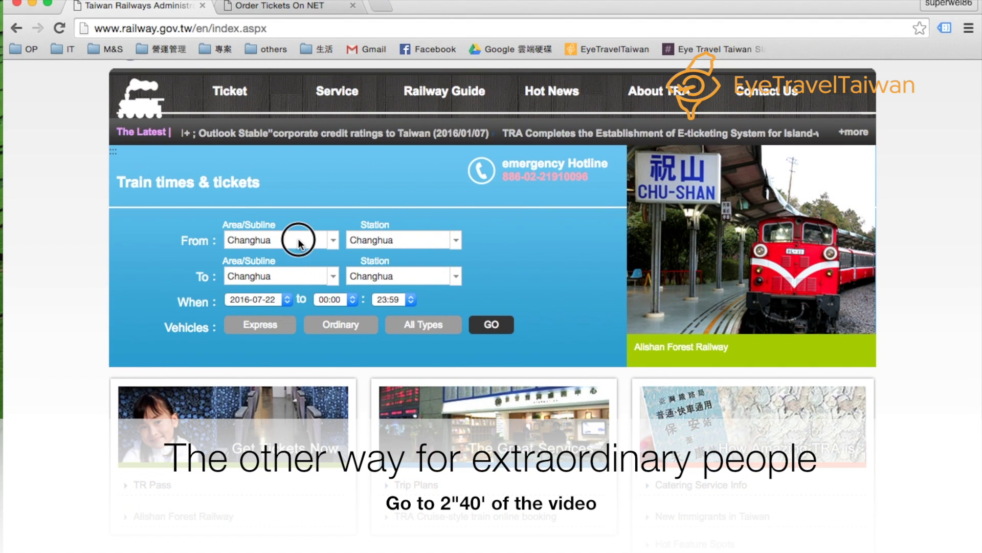
{"action": "left_click", "coordinate": [332, 240]}
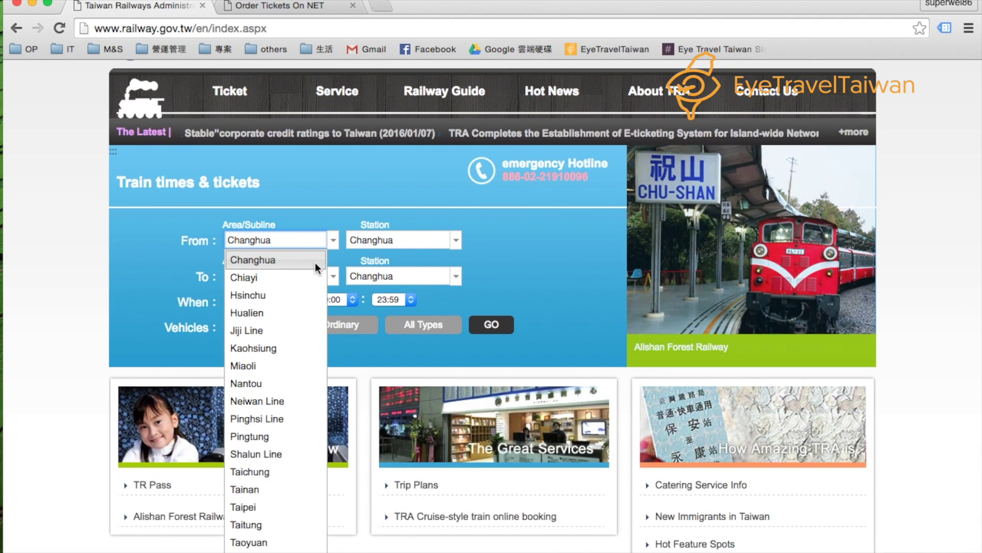
{"action": "scroll", "coordinate": [287, 324], "scroll_direction": "down", "scroll_amount": 3}
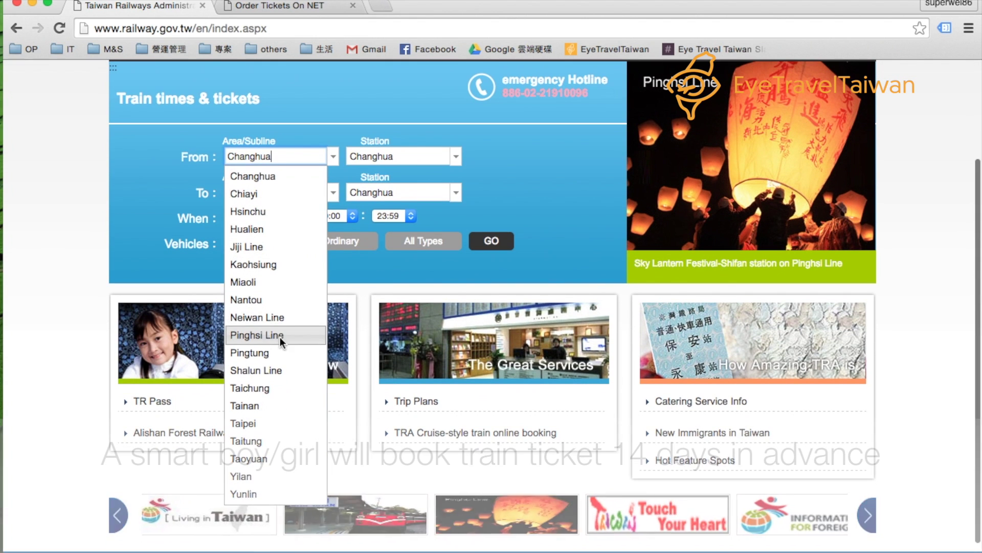
{"action": "left_click", "coordinate": [273, 422]}
{"action": "scroll", "coordinate": [405, 317], "scroll_direction": "up", "scroll_amount": 5}
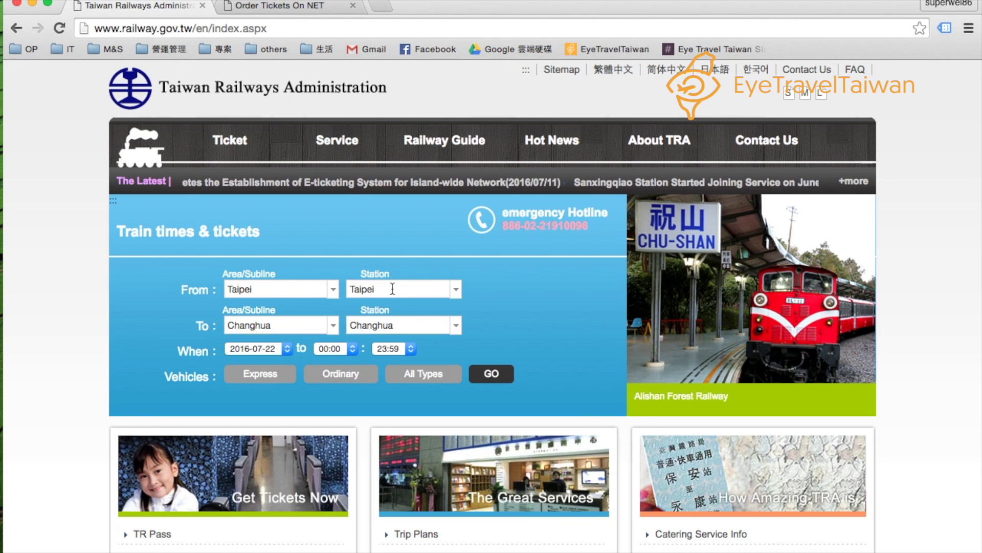
Set the destination area of the train search to Hualien, with Hualien as the arrival station
{"action": "left_click", "coordinate": [334, 325]}
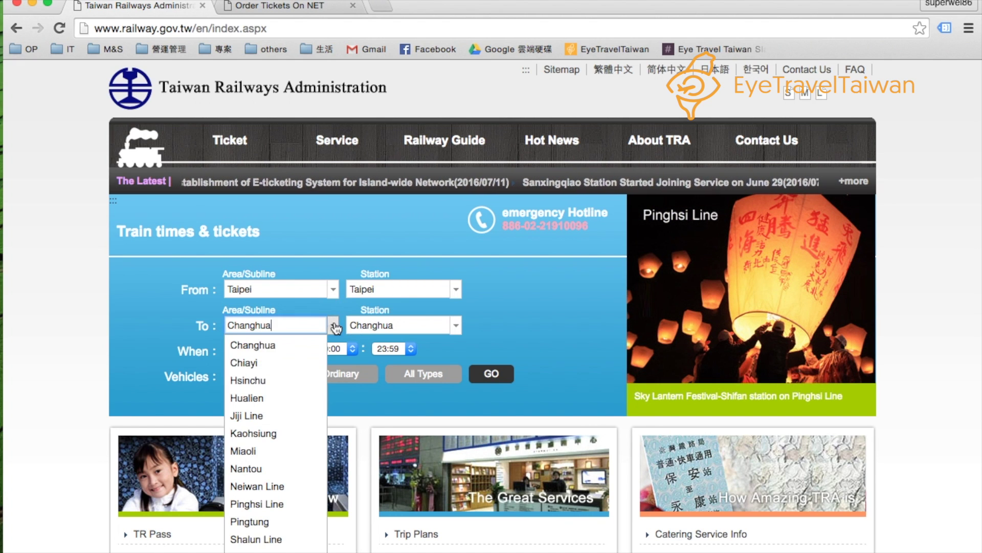
{"action": "scroll", "coordinate": [278, 439], "scroll_direction": "down", "scroll_amount": 3}
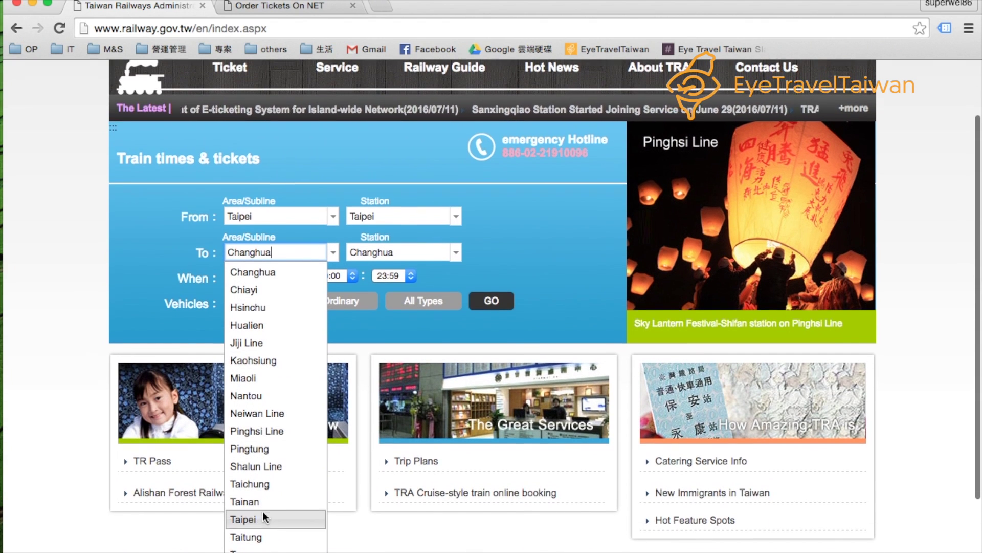
{"action": "scroll", "coordinate": [263, 511], "scroll_direction": "down", "scroll_amount": 3}
{"action": "left_click", "coordinate": [277, 249]}
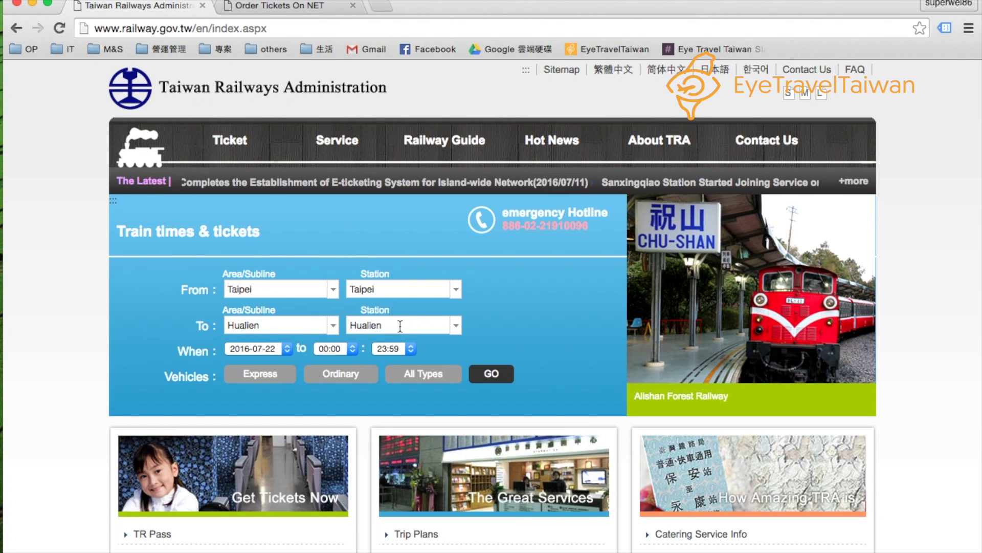
Set the travel date to 2016-07-26 and search the timetable for express trains
{"action": "scroll", "coordinate": [383, 363], "scroll_direction": "down", "scroll_amount": 2}
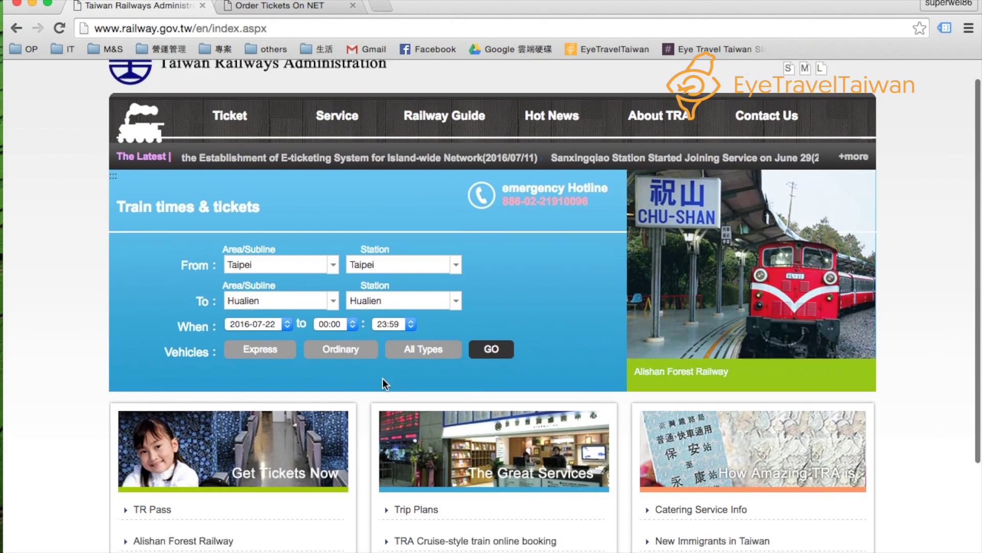
{"action": "left_click", "coordinate": [284, 304]}
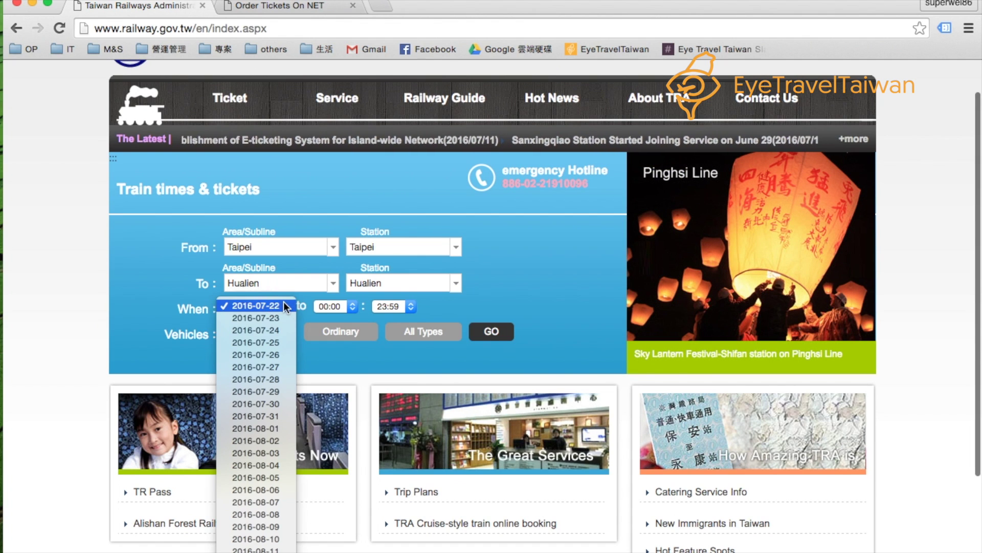
{"action": "left_click", "coordinate": [271, 354]}
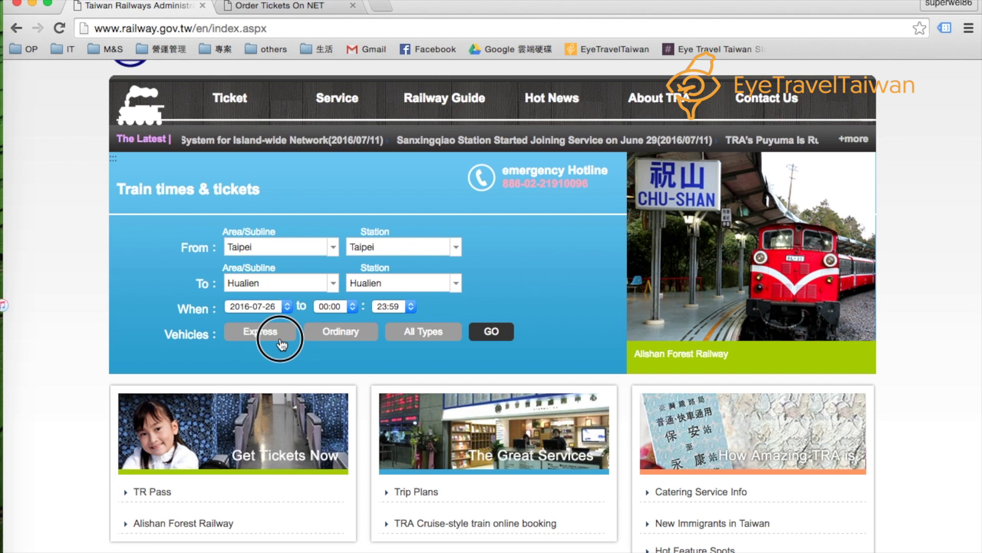
{"action": "scroll", "coordinate": [275, 338], "scroll_direction": "up", "scroll_amount": 2}
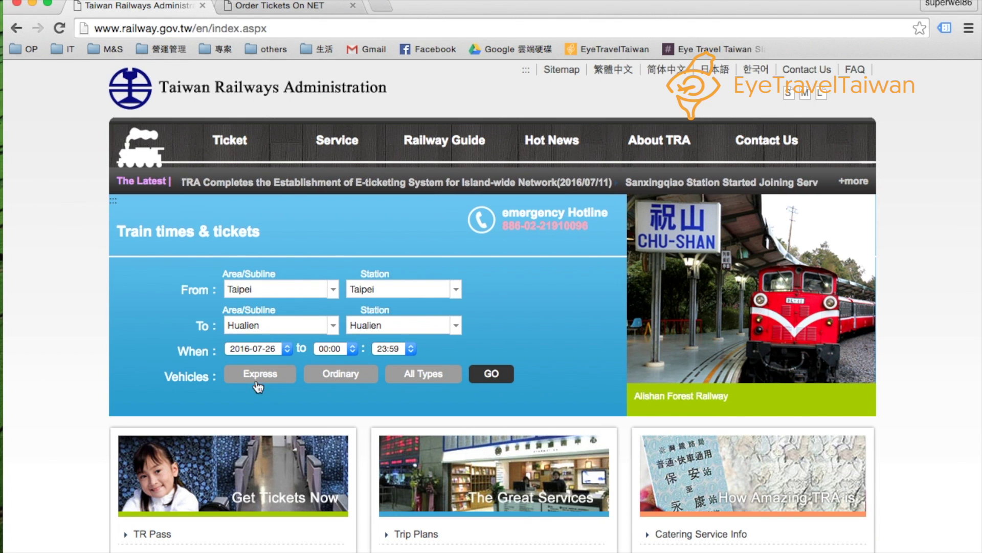
{"action": "left_click", "coordinate": [497, 383]}
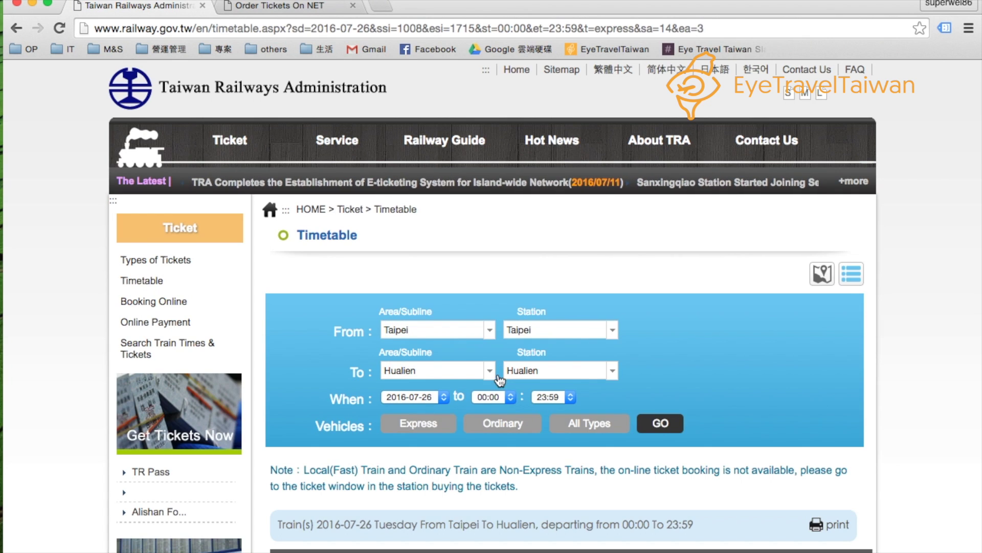
Examine the Taipei to Hualien timetable, comparing train types, departure times and estimated travel times, especially for Taroko and Puyuma expresses
{"action": "scroll", "coordinate": [498, 380], "scroll_direction": "down", "scroll_amount": 6}
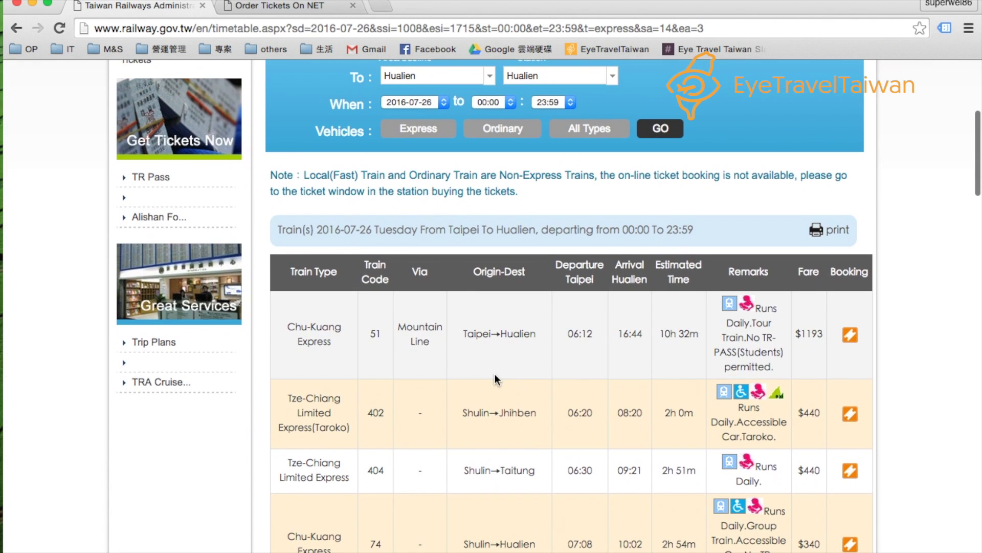
{"action": "scroll", "coordinate": [495, 378], "scroll_direction": "down", "scroll_amount": 1}
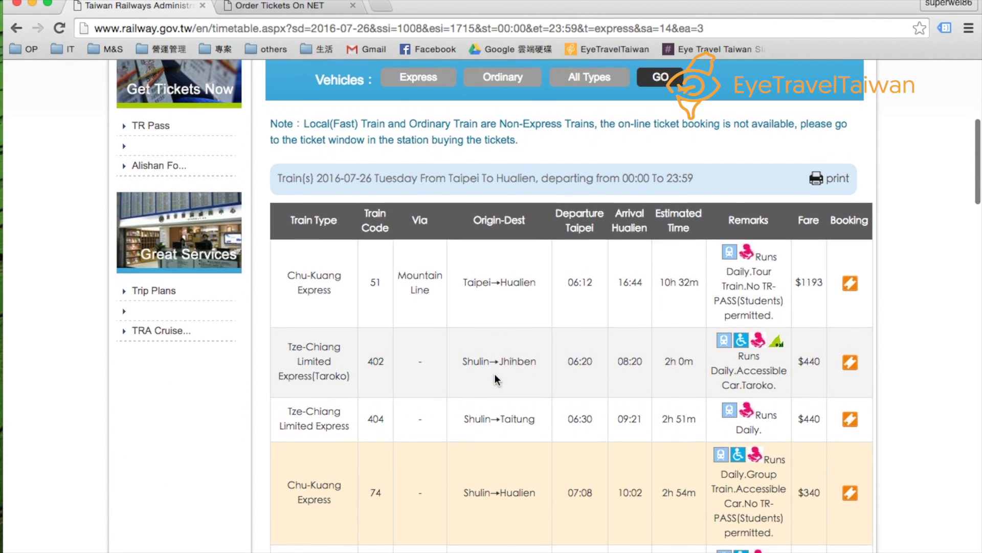
{"action": "scroll", "coordinate": [495, 378], "scroll_direction": "down", "scroll_amount": 1}
{"action": "scroll", "coordinate": [495, 374], "scroll_direction": "down", "scroll_amount": 1}
{"action": "scroll", "coordinate": [498, 376], "scroll_direction": "down", "scroll_amount": 1}
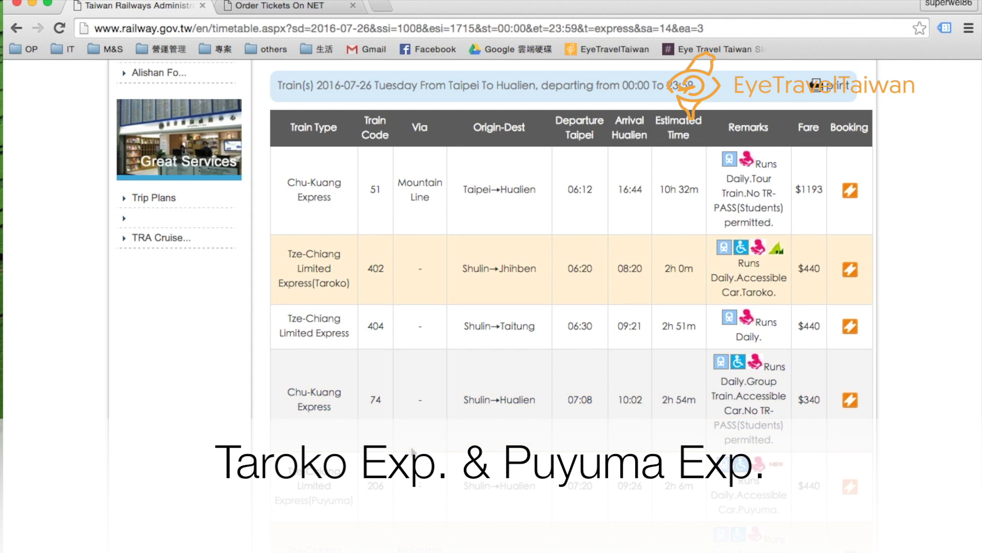
{"action": "scroll", "coordinate": [412, 452], "scroll_direction": "down", "scroll_amount": 1}
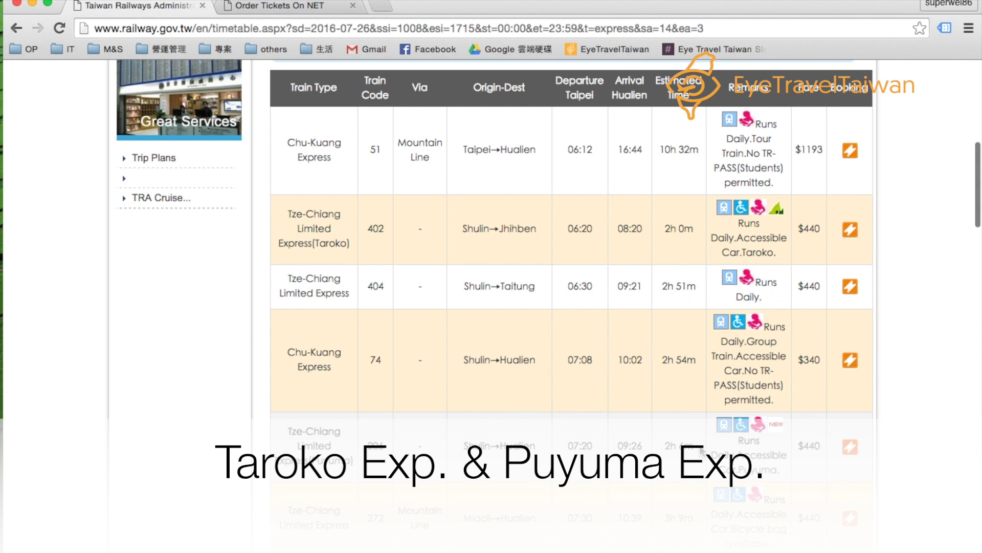
{"action": "scroll", "coordinate": [520, 453], "scroll_direction": "down", "scroll_amount": 3}
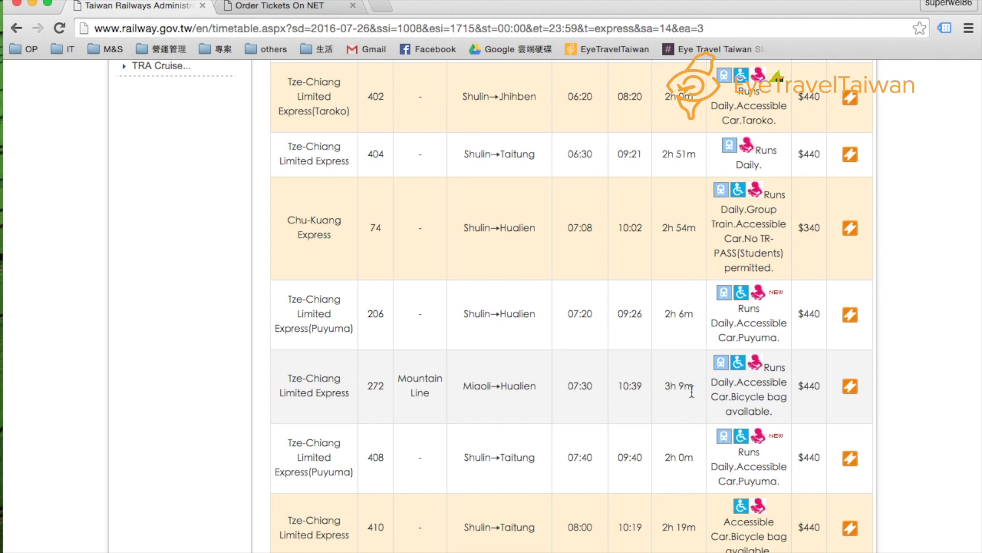
{"action": "scroll", "coordinate": [632, 386], "scroll_direction": "up", "scroll_amount": 3}
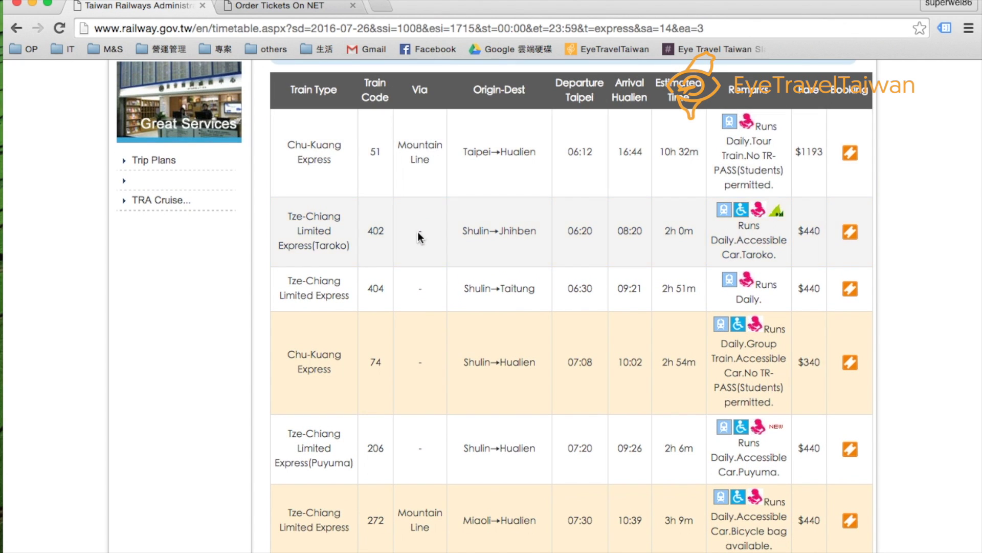
{"action": "scroll", "coordinate": [432, 300], "scroll_direction": "down", "scroll_amount": 12}
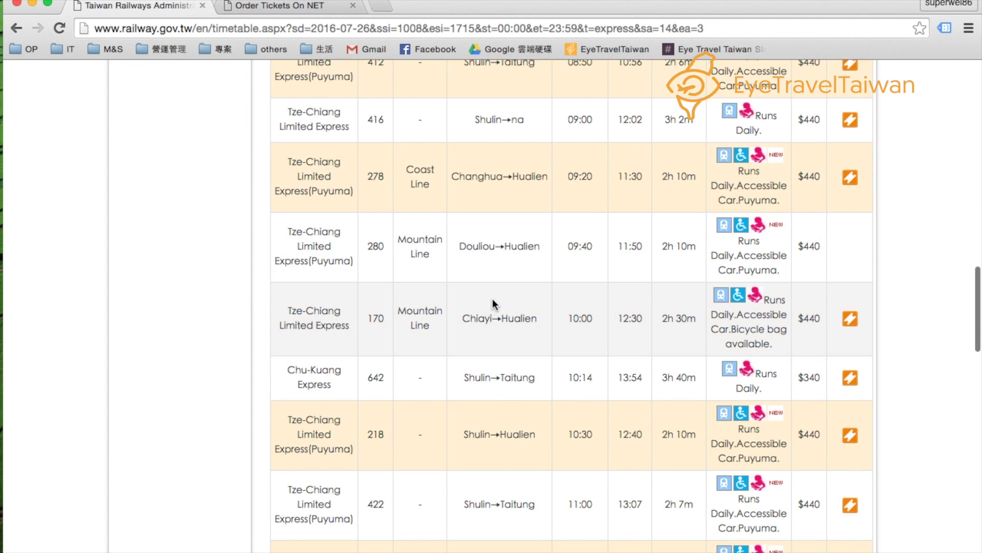
{"action": "scroll", "coordinate": [447, 306], "scroll_direction": "up", "scroll_amount": 10}
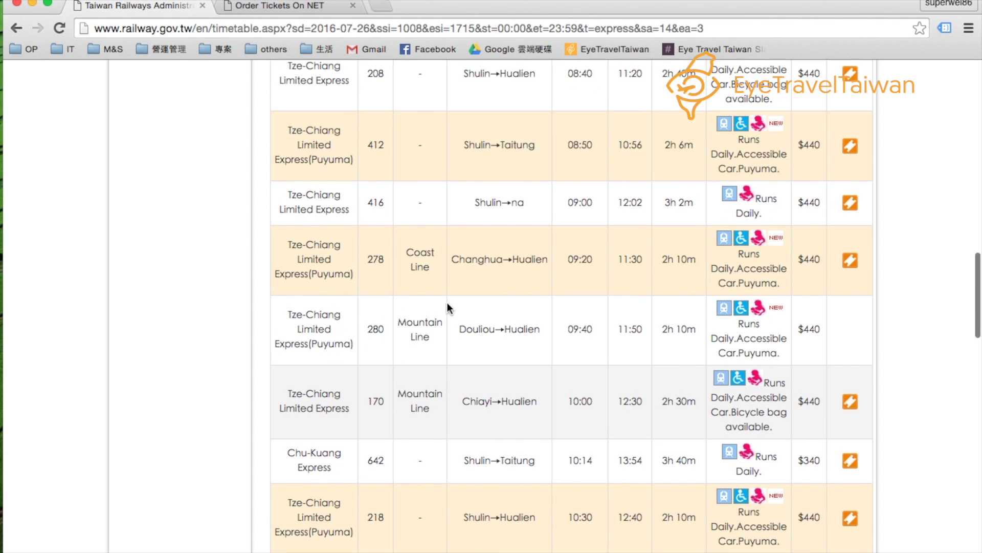
{"action": "scroll", "coordinate": [472, 304], "scroll_direction": "up", "scroll_amount": 4}
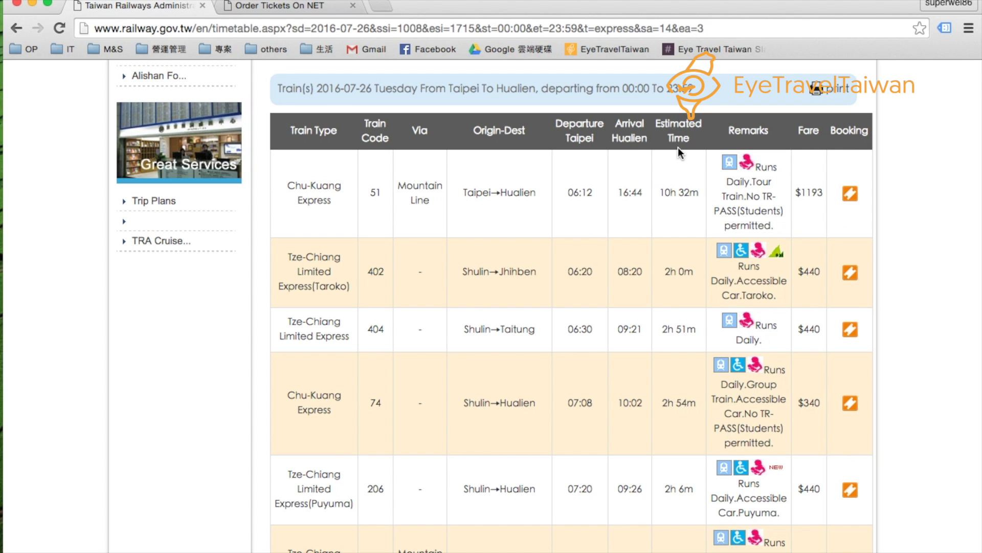
Open the online booking form for Puyuma train 408, departing Taipei at 07:40
{"action": "scroll", "coordinate": [670, 210], "scroll_direction": "down", "scroll_amount": 3}
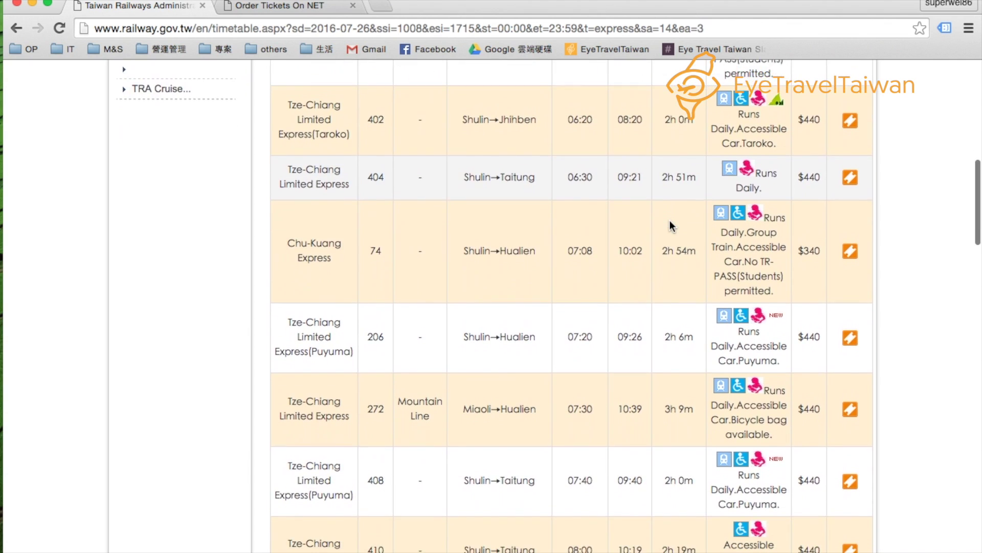
{"action": "scroll", "coordinate": [673, 221], "scroll_direction": "down", "scroll_amount": 3}
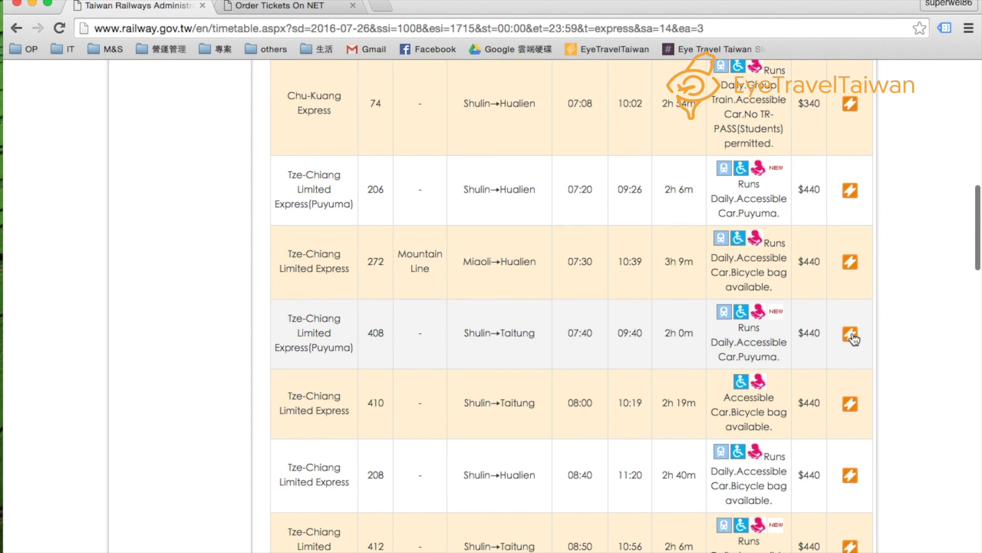
{"action": "left_click", "coordinate": [851, 336]}
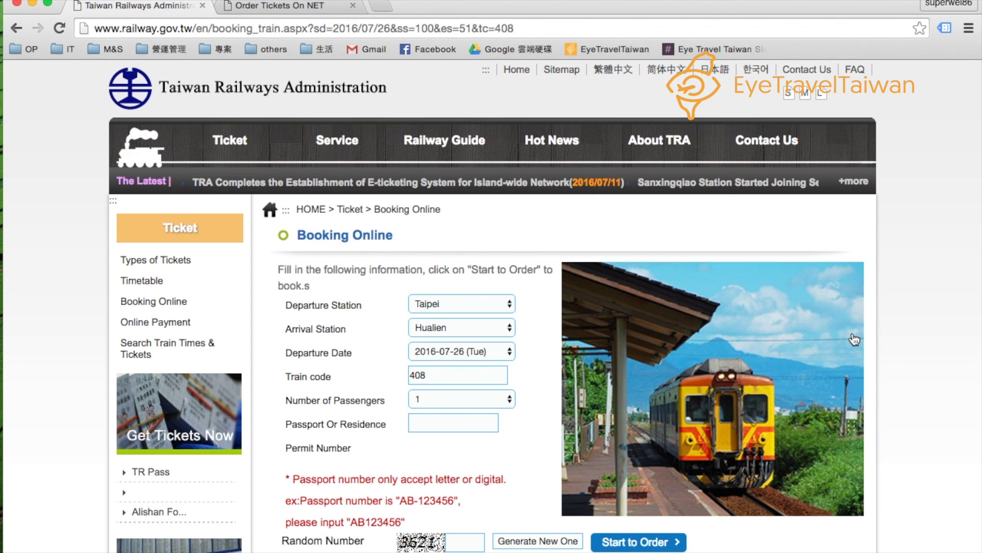
Set the number of passengers to 2 in the booking form
{"action": "scroll", "coordinate": [508, 314], "scroll_direction": "down", "scroll_amount": 2}
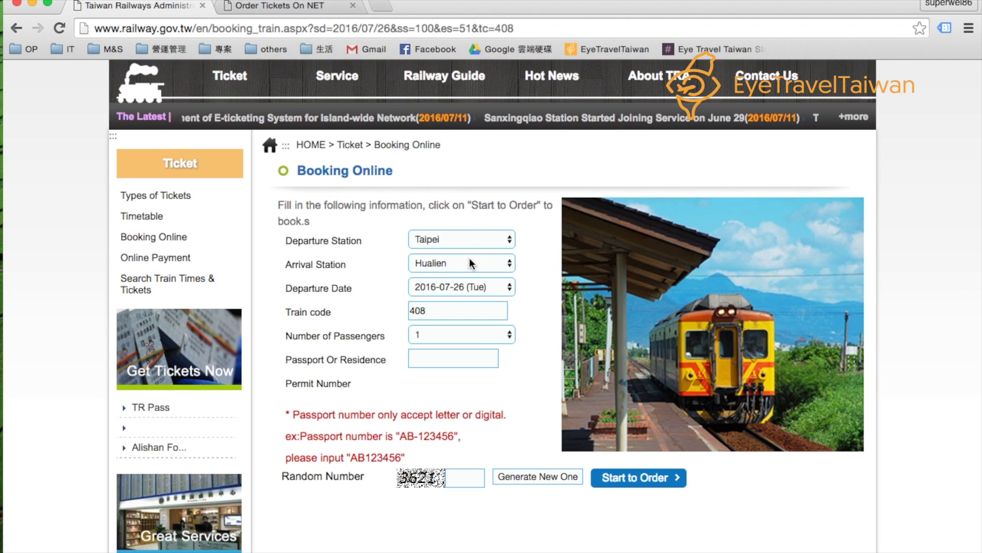
{"action": "left_click", "coordinate": [471, 339]}
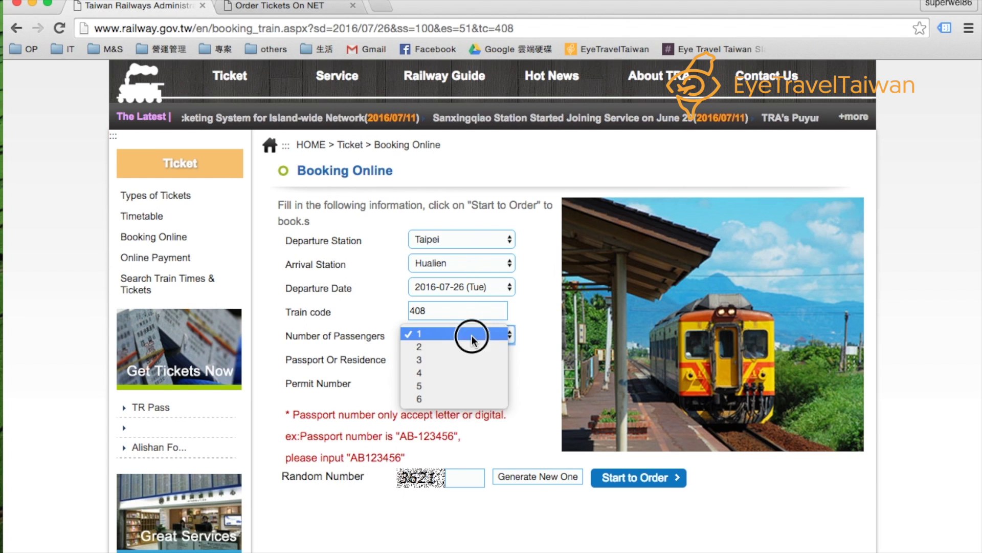
{"action": "left_click", "coordinate": [464, 348]}
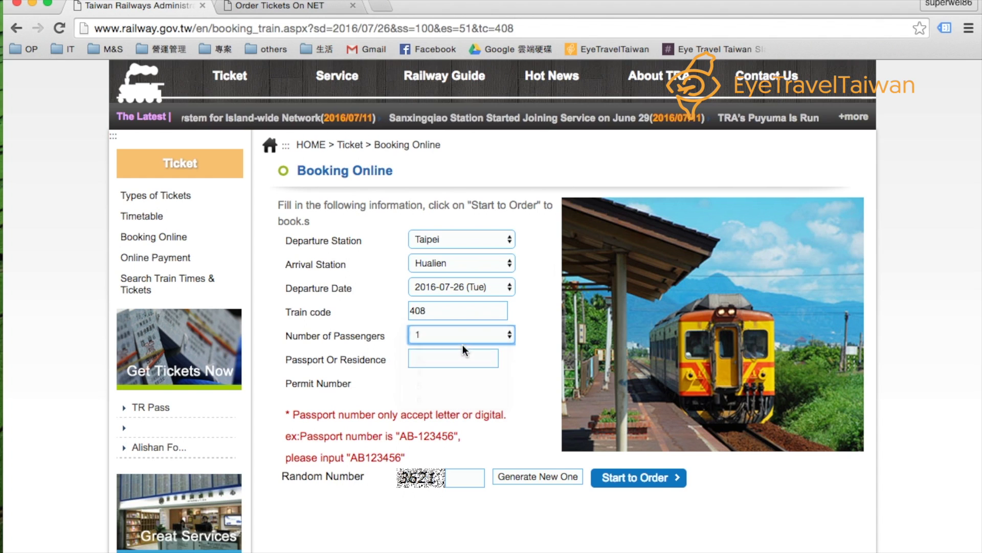
{"action": "left_click", "coordinate": [468, 337]}
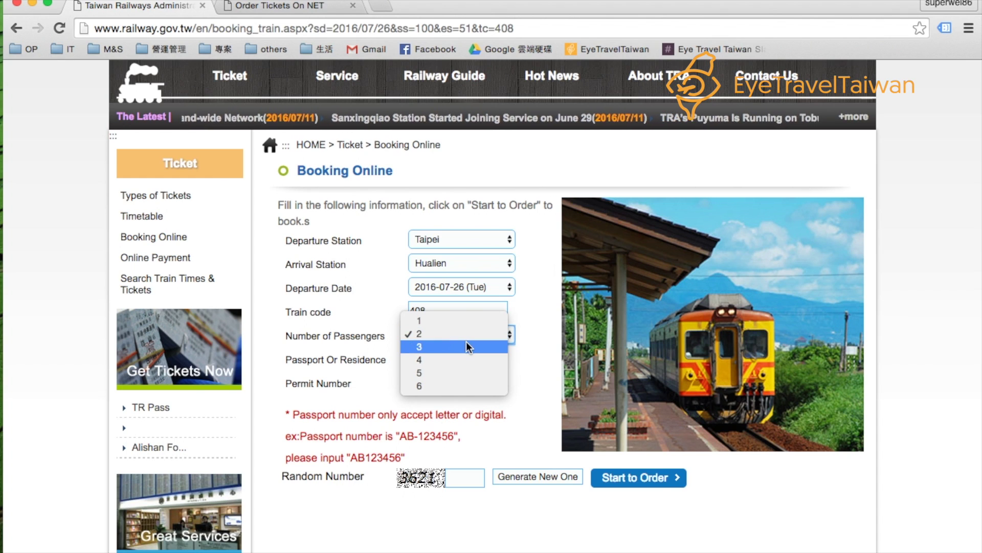
{"action": "left_click", "coordinate": [532, 358]}
Enter the passport number and the random verification number, and submit the ticket order
{"action": "left_click", "coordinate": [425, 355]}
{"action": "type", "text": "L"}
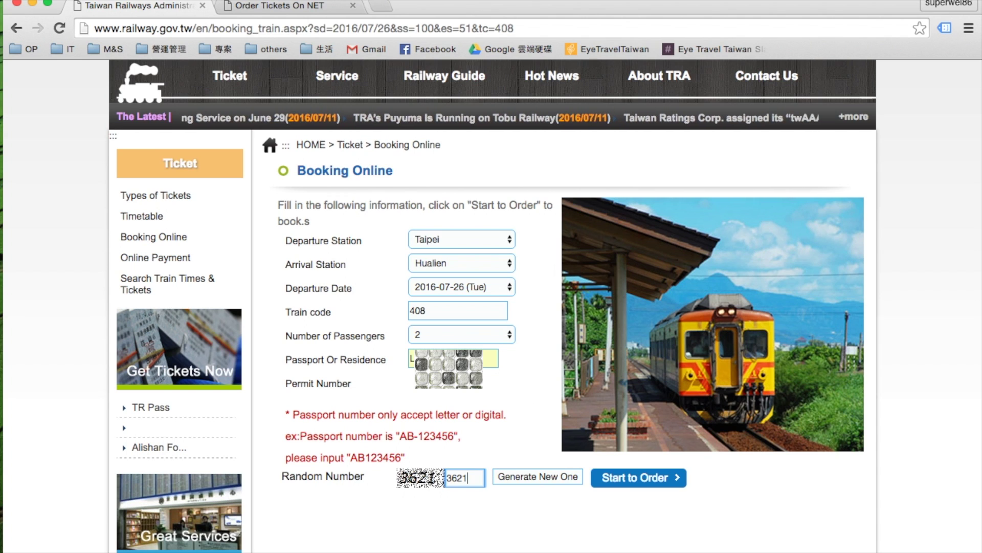
{"action": "left_click", "coordinate": [614, 512]}
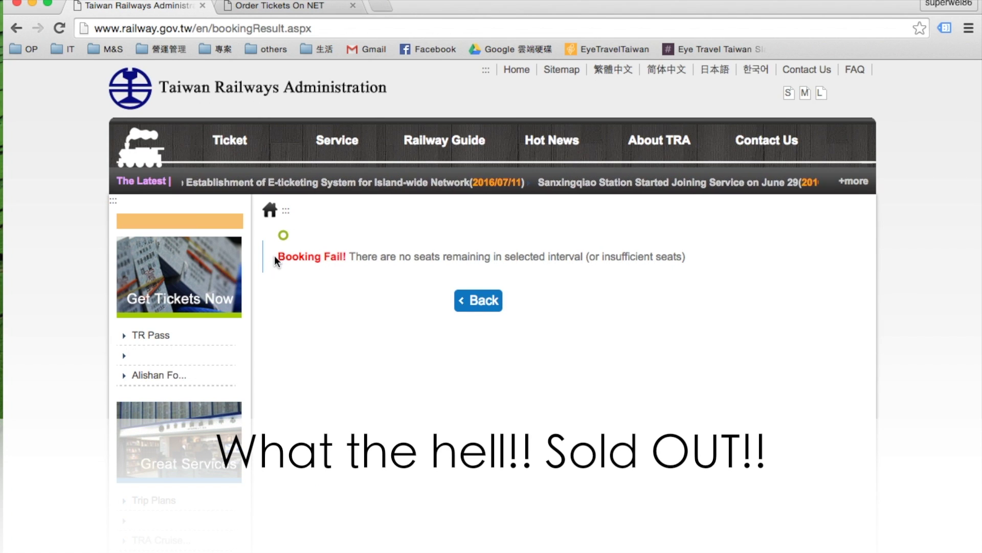
{"action": "left_click_drag", "start_coordinate": [277, 256], "coordinate": [474, 260]}
{"action": "left_click", "coordinate": [474, 262]}
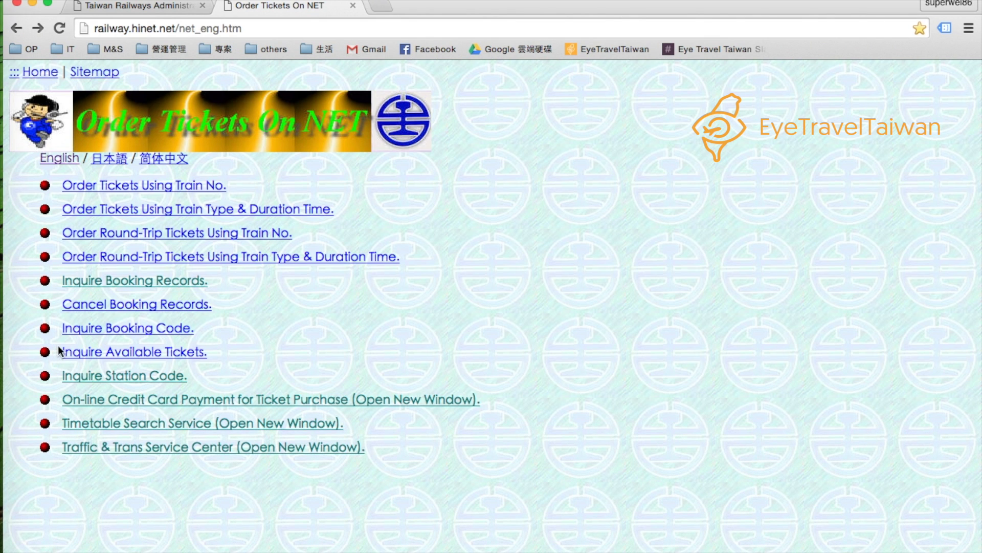
Open the available-tickets inquiry and set the departure station to 100-Taipei and the arrival station to 051-Hualien
{"action": "left_click", "coordinate": [120, 353]}
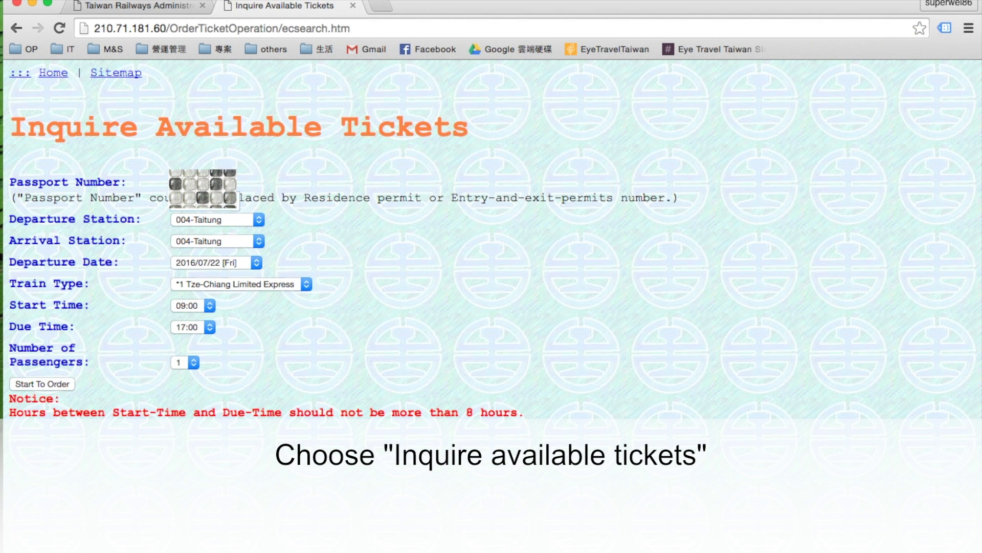
{"action": "left_click", "coordinate": [229, 220]}
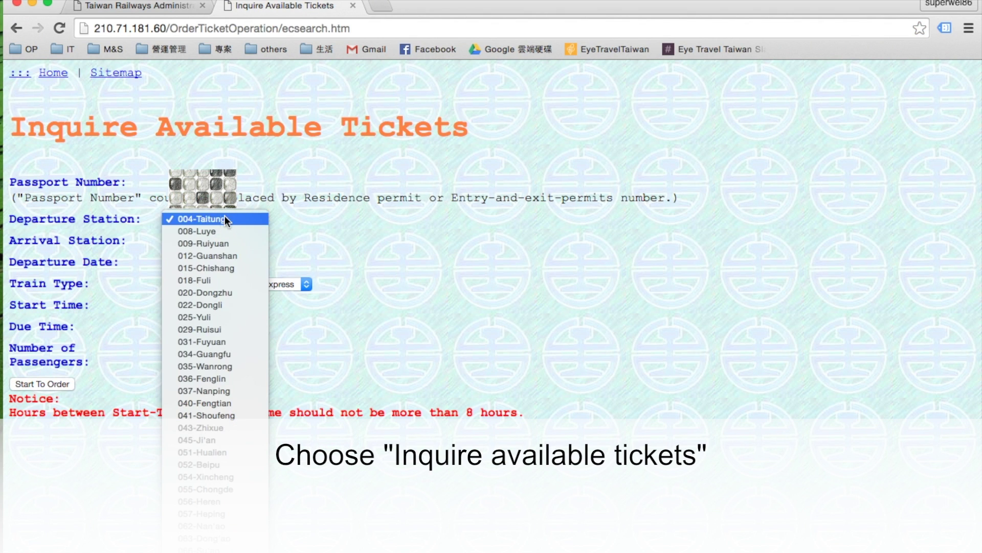
{"action": "scroll", "coordinate": [225, 368], "scroll_direction": "down", "scroll_amount": 10}
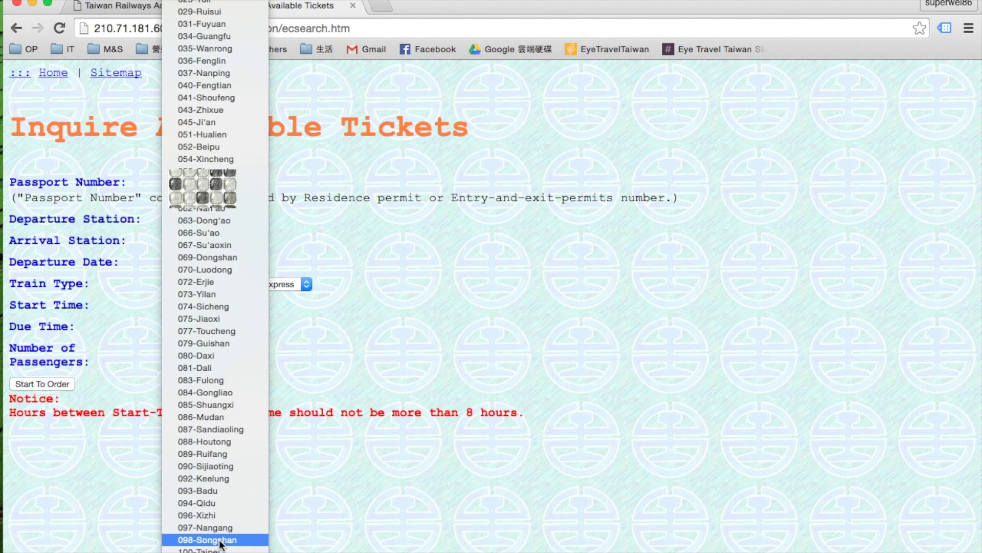
{"action": "left_click", "coordinate": [202, 543]}
{"action": "left_click", "coordinate": [231, 242]}
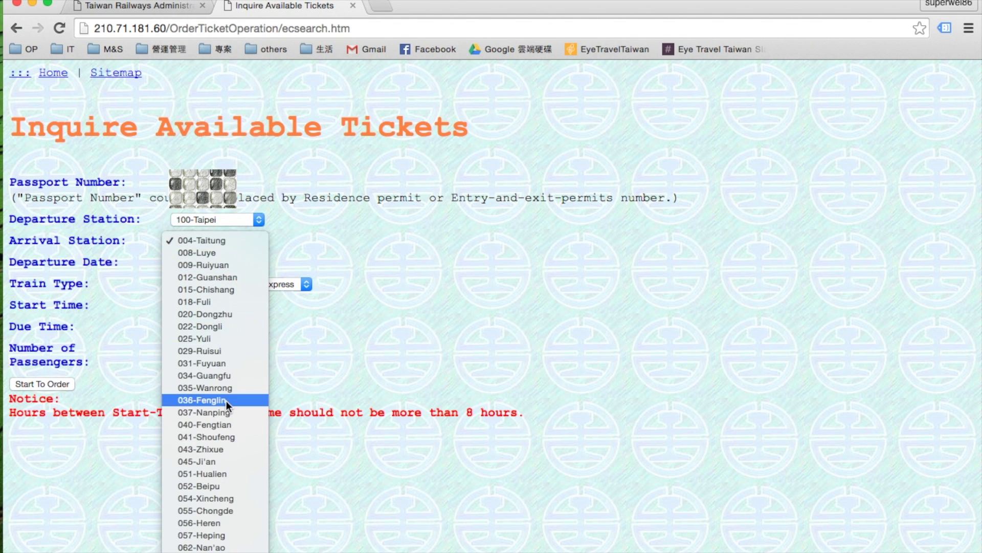
{"action": "scroll", "coordinate": [225, 388], "scroll_direction": "down", "scroll_amount": 3}
{"action": "left_click", "coordinate": [225, 326]}
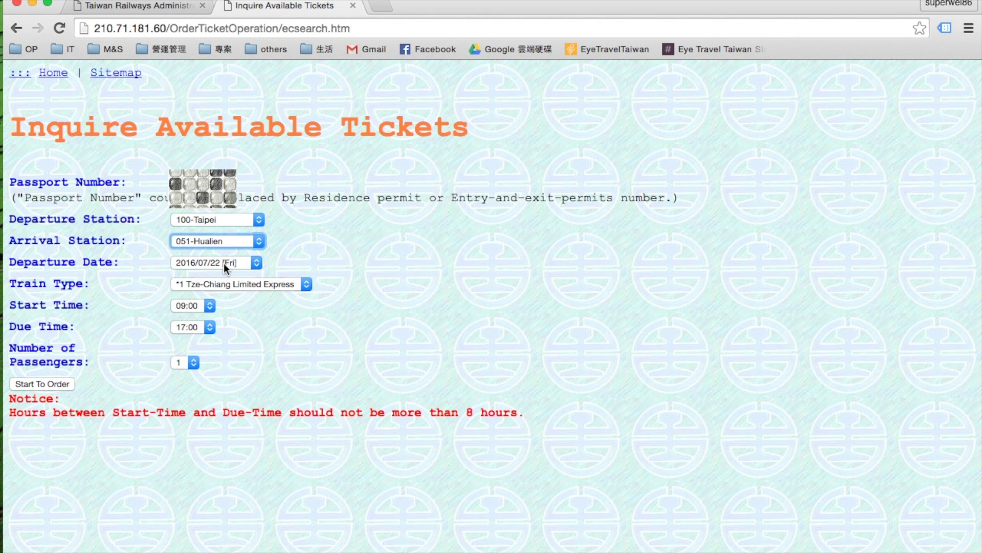
Set the departure date to 2016/08/04 and the train type to all types of train
{"action": "left_click", "coordinate": [223, 263]}
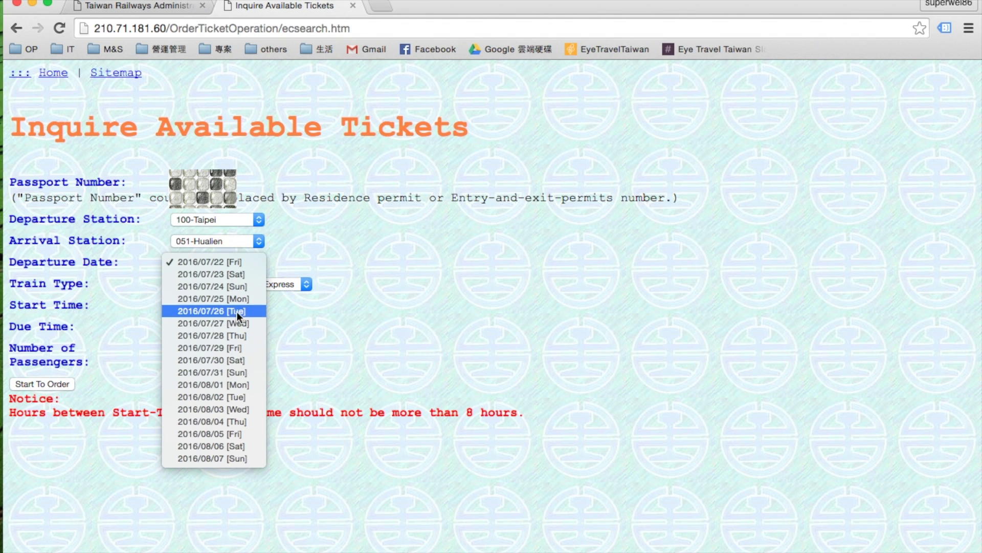
{"action": "left_click", "coordinate": [244, 419]}
{"action": "left_click", "coordinate": [219, 284]}
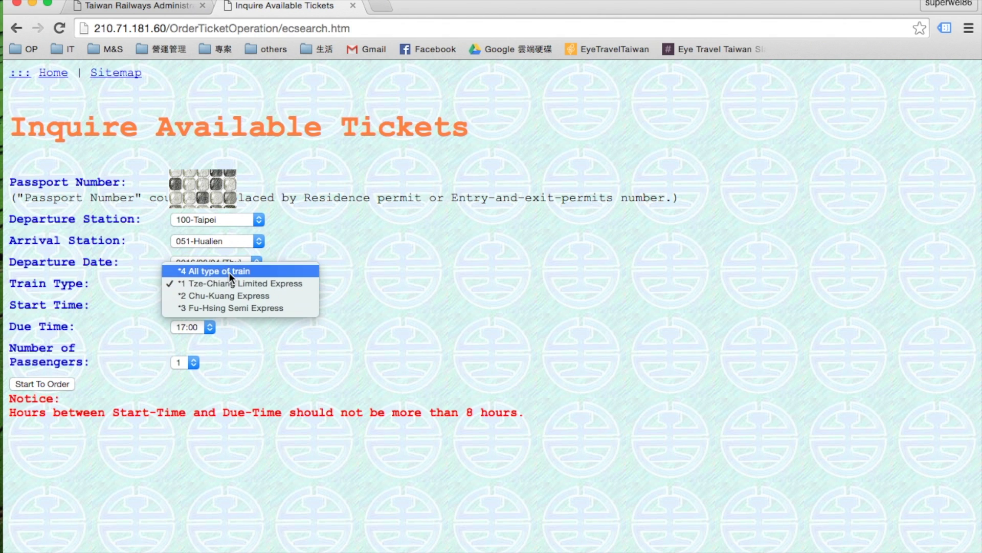
{"action": "left_click", "coordinate": [302, 348]}
Set the number of passengers to 3 in the inquiry form
{"action": "left_click", "coordinate": [207, 306]}
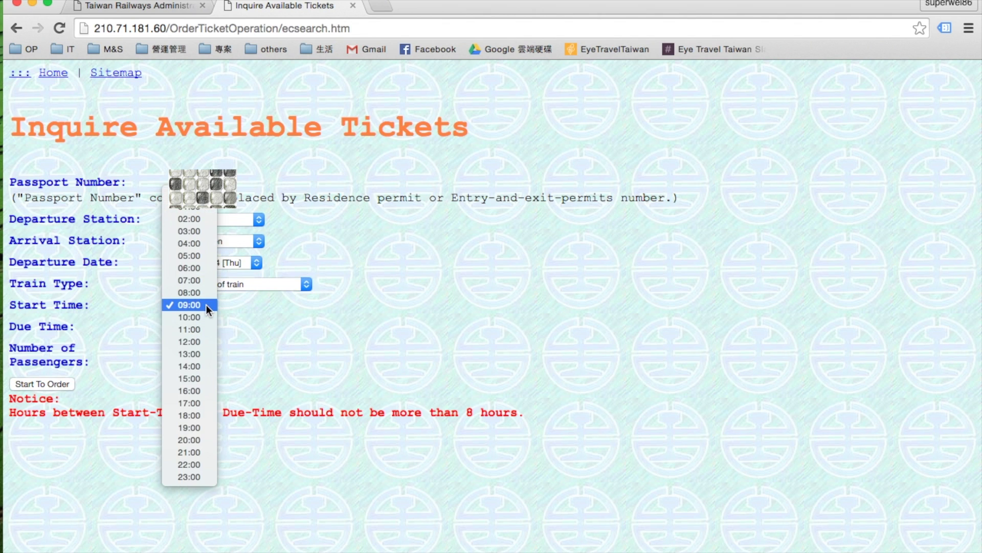
{"action": "left_click", "coordinate": [338, 332]}
{"action": "left_click", "coordinate": [189, 363]}
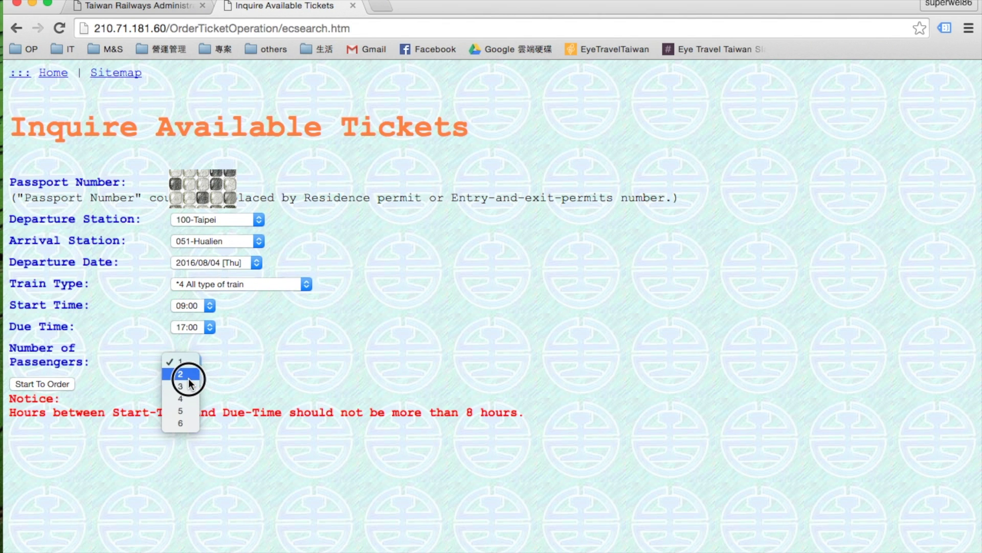
{"action": "left_click", "coordinate": [189, 387]}
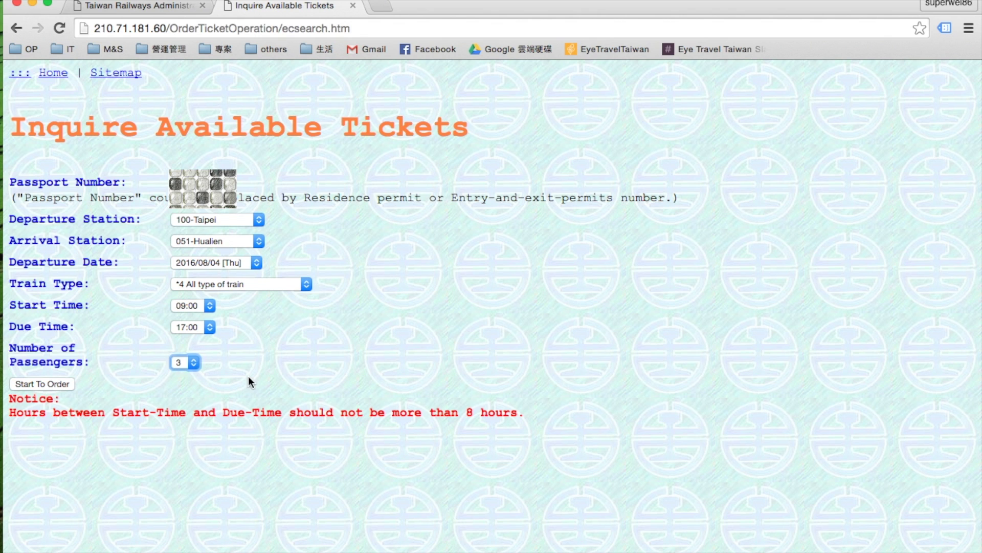
Submit the available-tickets inquiry and complete the check by entering the random verification number
{"action": "left_click", "coordinate": [50, 384]}
{"action": "left_click", "coordinate": [165, 201]}
{"action": "type", "text": "008"}
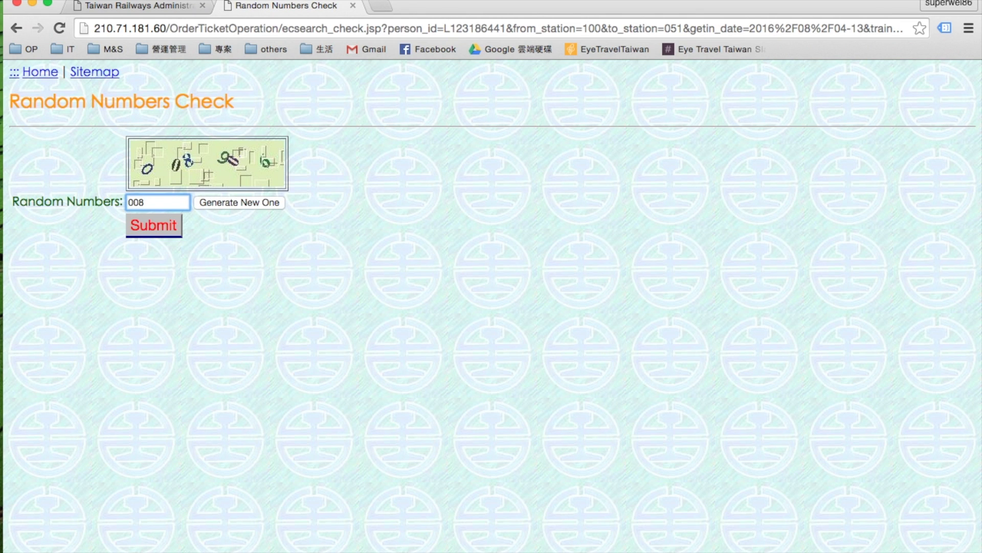
{"action": "type", "text": "906"}
{"action": "left_click", "coordinate": [159, 227]}
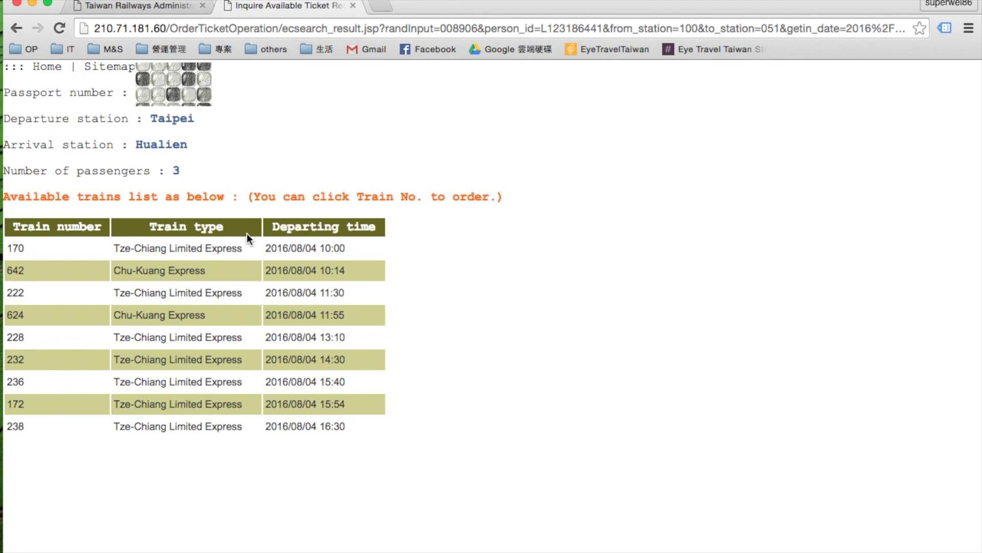
Compare the available trains with the Taipei to Hualien timetable, checking train types, departure times and travel times from 10:00 onward
{"action": "left_click", "coordinate": [170, 8]}
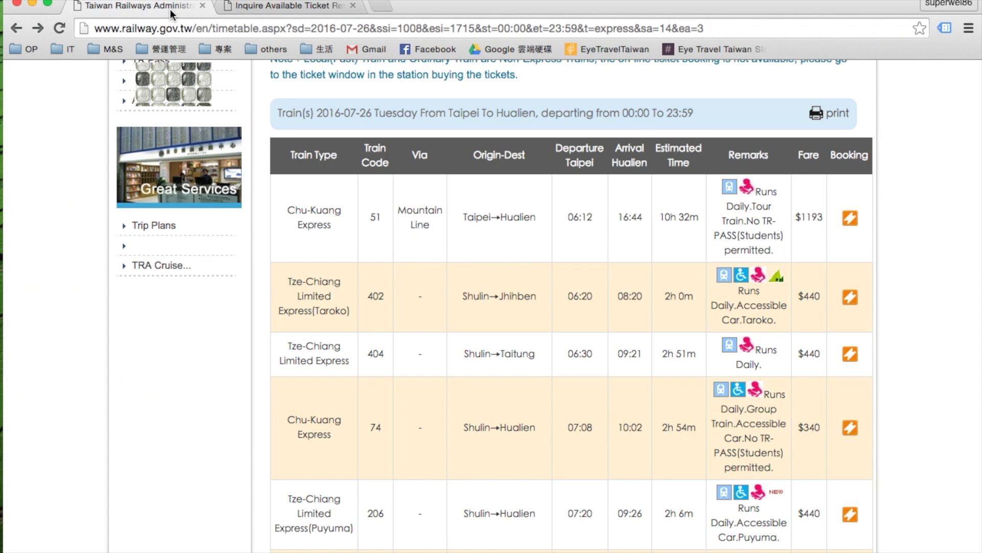
{"action": "left_click", "coordinate": [297, 7]}
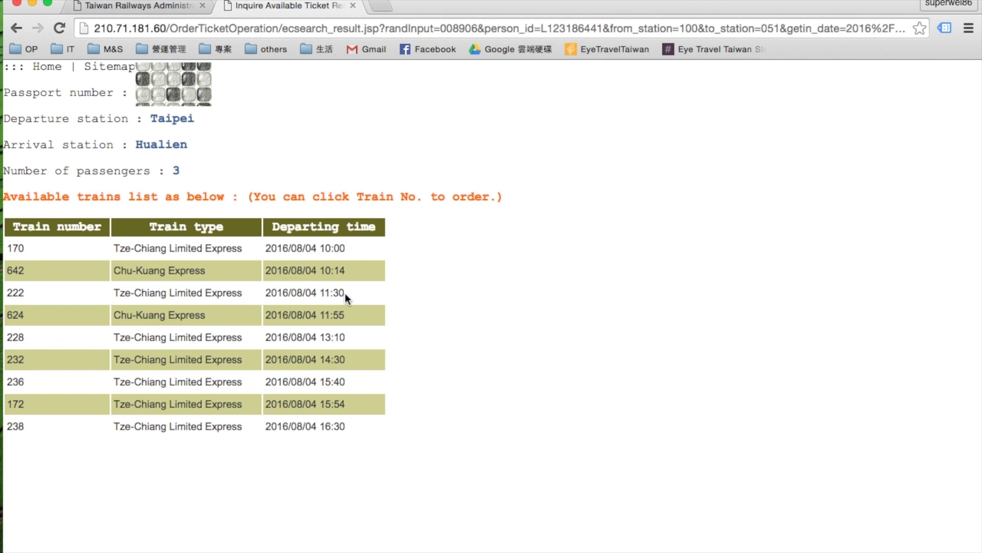
{"action": "left_click", "coordinate": [161, 7]}
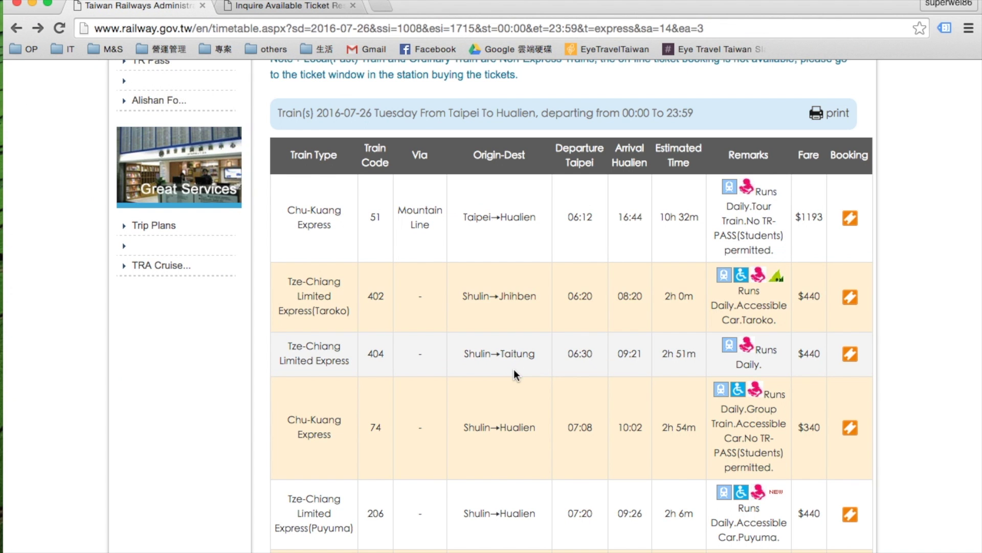
{"action": "scroll", "coordinate": [514, 370], "scroll_direction": "down", "scroll_amount": 12}
{"action": "scroll", "coordinate": [513, 369], "scroll_direction": "down", "scroll_amount": 8}
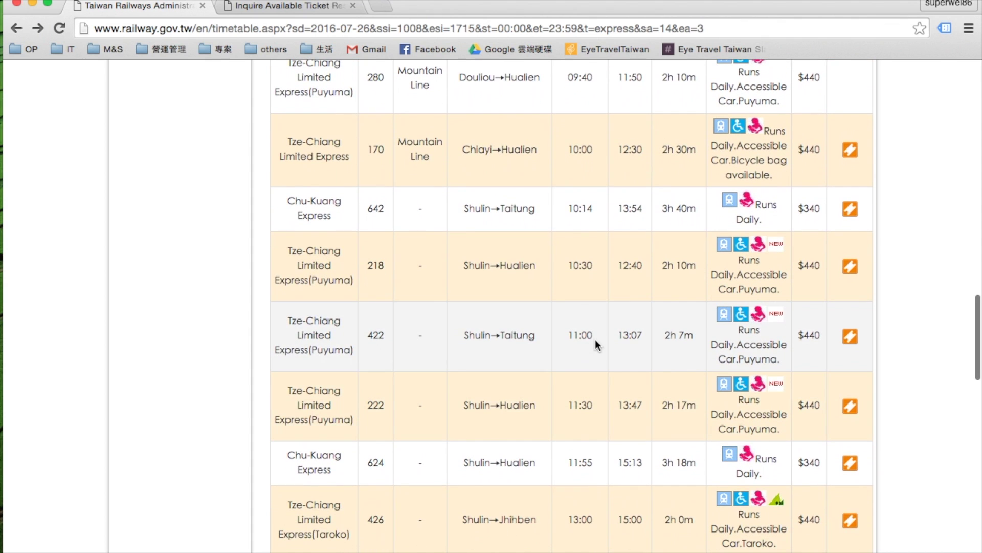
{"action": "scroll", "coordinate": [518, 338], "scroll_direction": "down", "scroll_amount": 1}
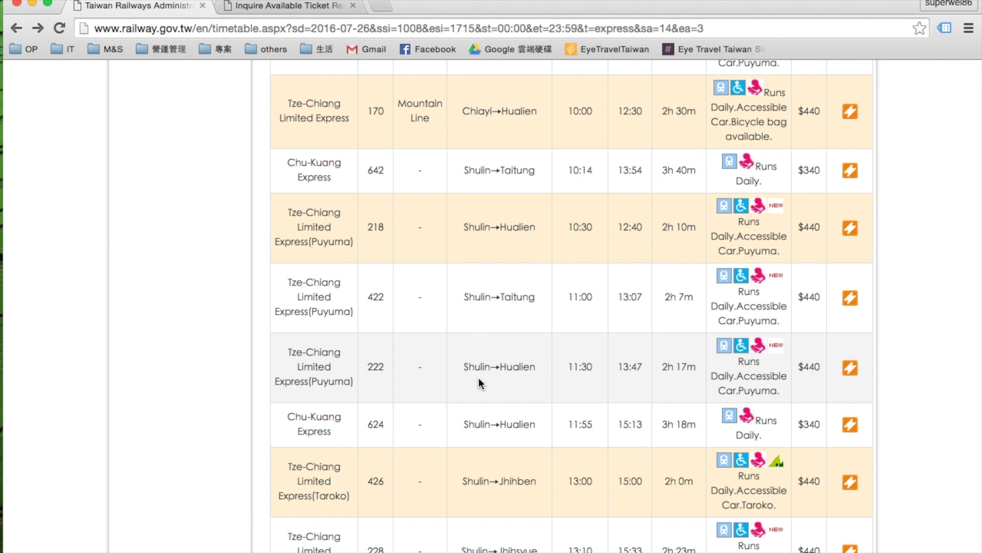
Order tickets for train 222 departing at 11:30 from the available-trains list, entering the random verification number to submit the booking
{"action": "left_click", "coordinate": [273, 6]}
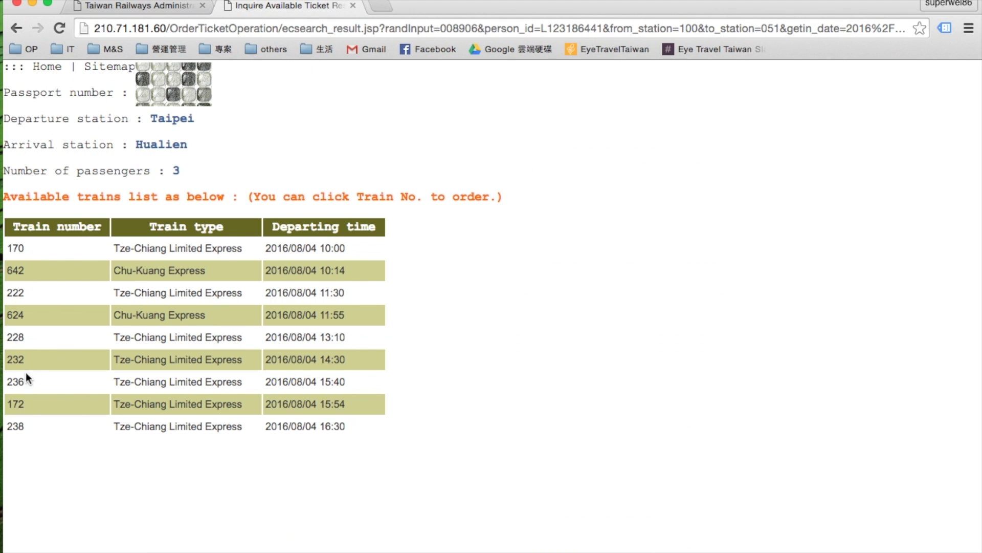
{"action": "left_click", "coordinate": [17, 294]}
{"action": "left_click", "coordinate": [170, 202]}
{"action": "type", "text": "673"}
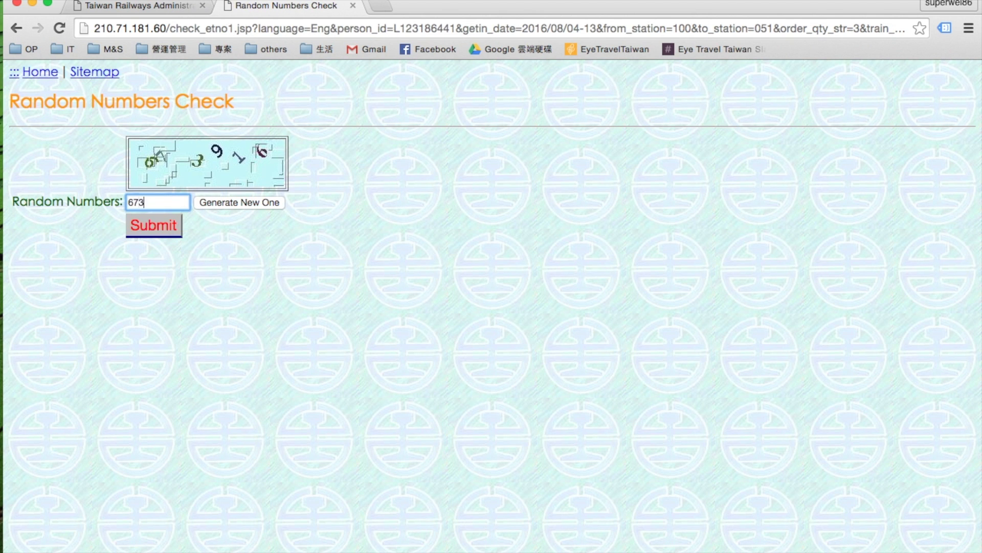
{"action": "type", "text": "916"}
{"action": "left_click", "coordinate": [156, 229]}
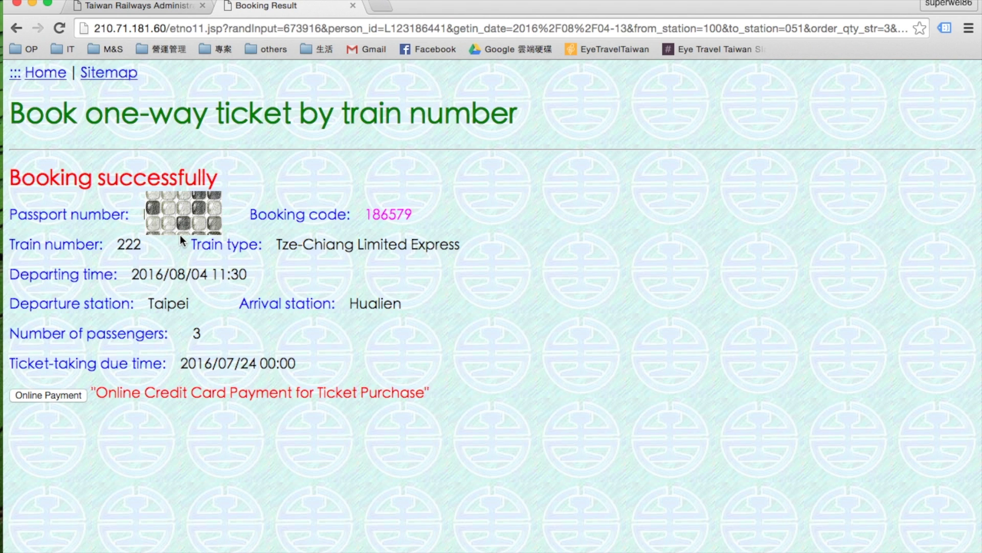
Open the online credit card payment for the booking, dismiss the passenger notice and accept the ticketing terms to start buying
{"action": "left_click", "coordinate": [71, 397]}
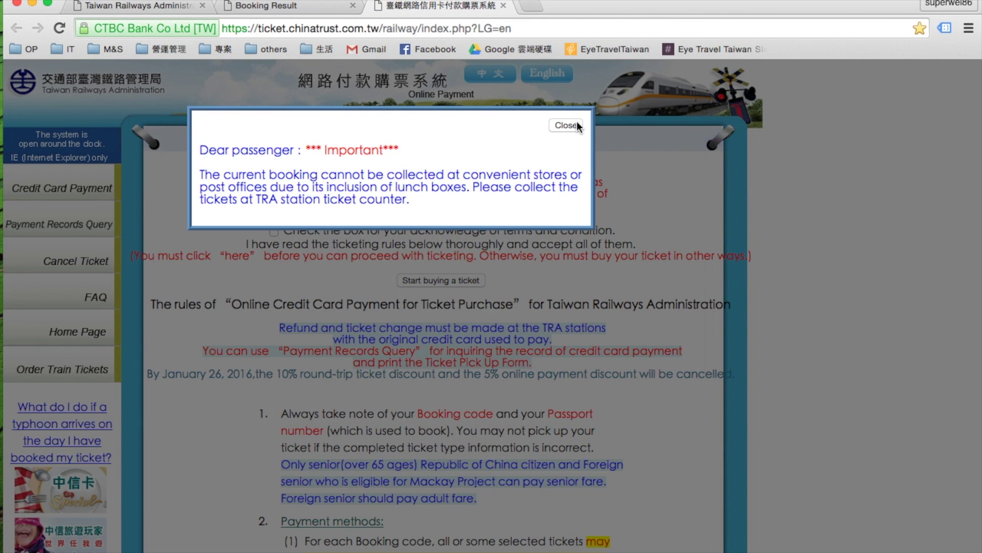
{"action": "left_click", "coordinate": [566, 125]}
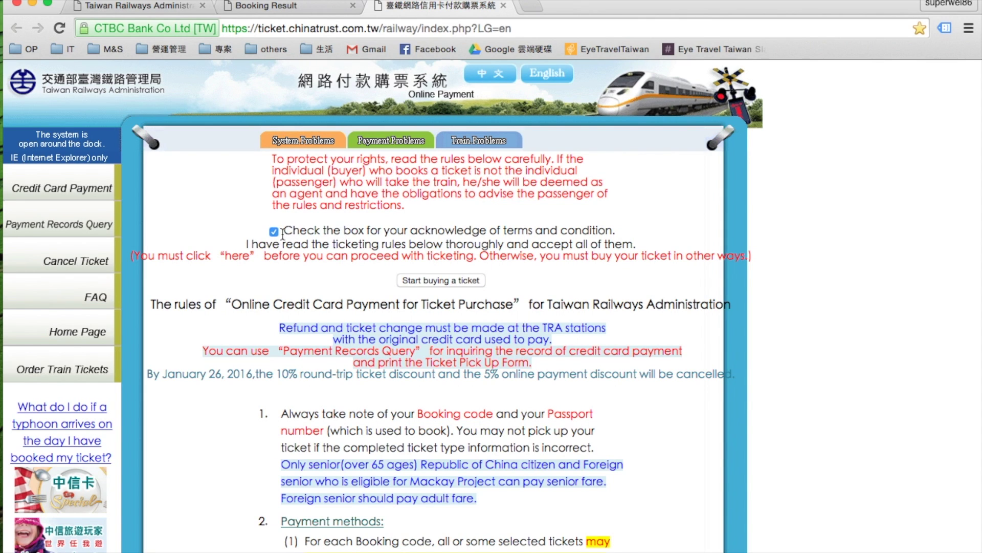
{"action": "left_click", "coordinate": [432, 280]}
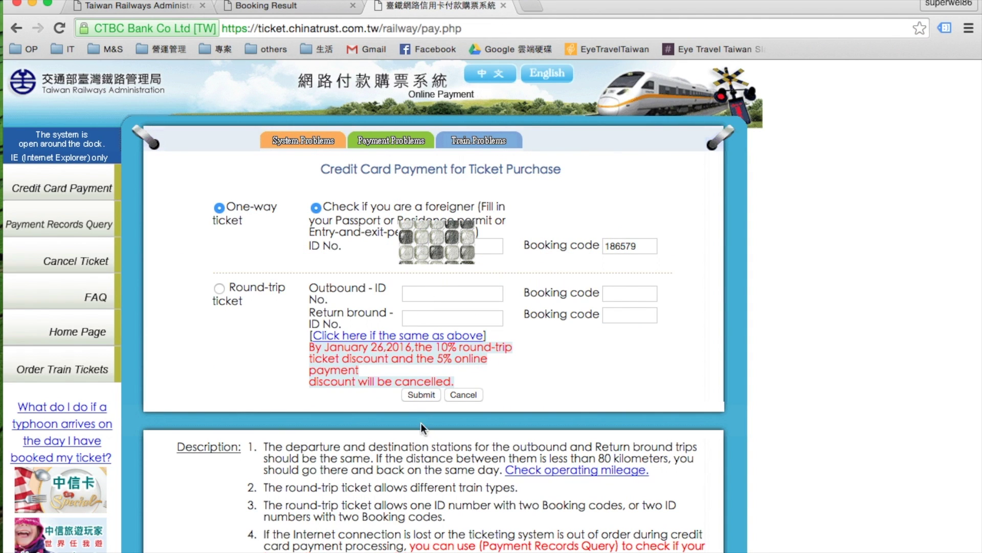
Submit the one-way ticket details for payment and confirm the booking record with 3 adult tickets
{"action": "left_click", "coordinate": [428, 394]}
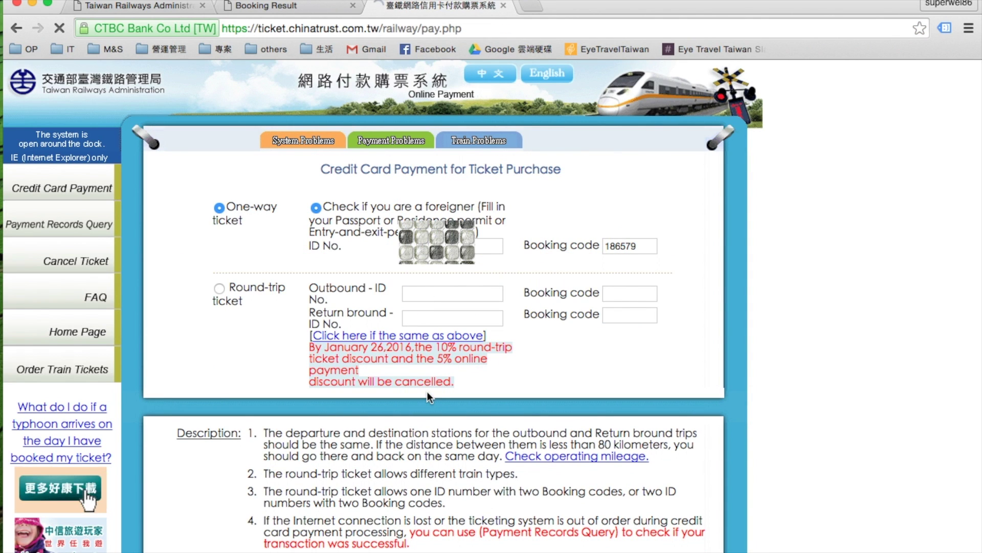
{"action": "scroll", "coordinate": [599, 373], "scroll_direction": "down", "scroll_amount": 2}
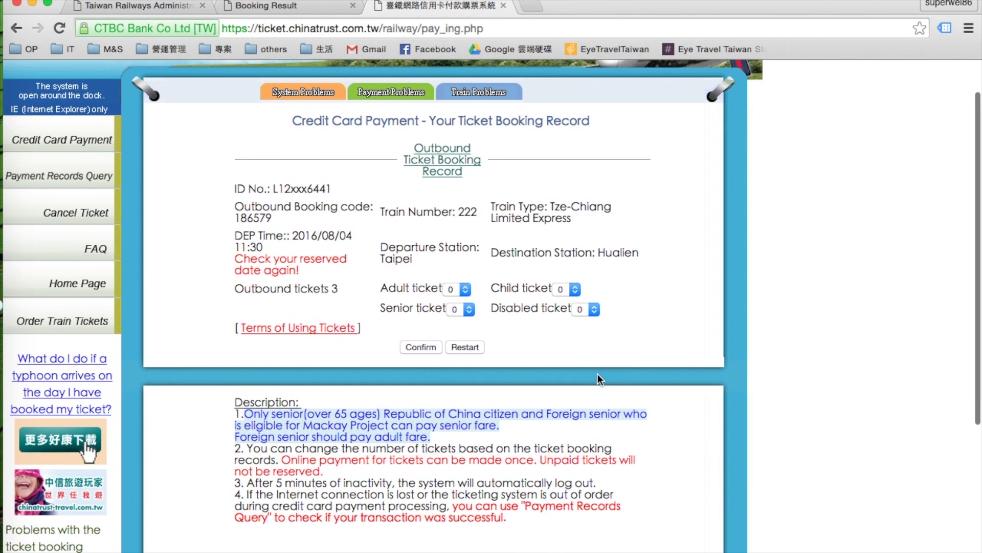
{"action": "left_click", "coordinate": [463, 291]}
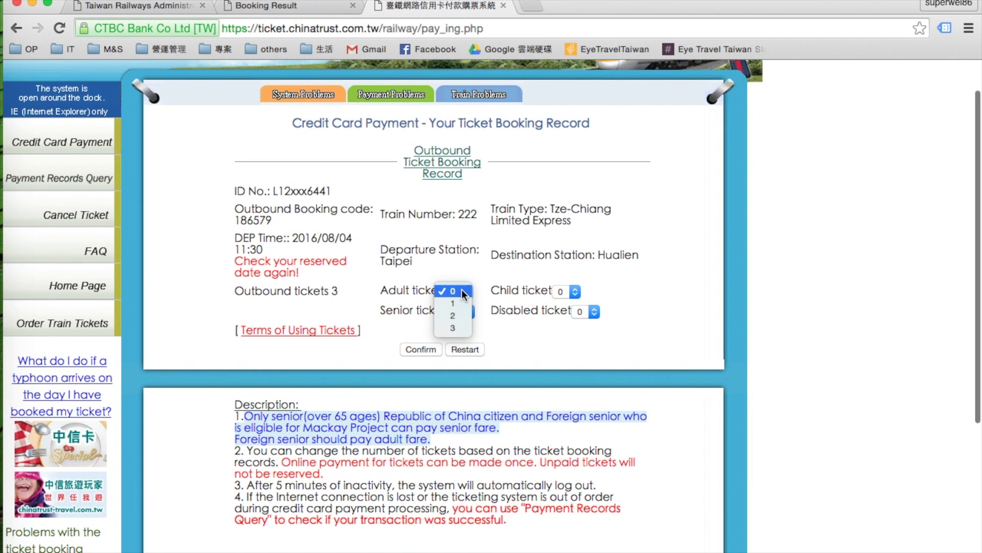
{"action": "left_click", "coordinate": [456, 330]}
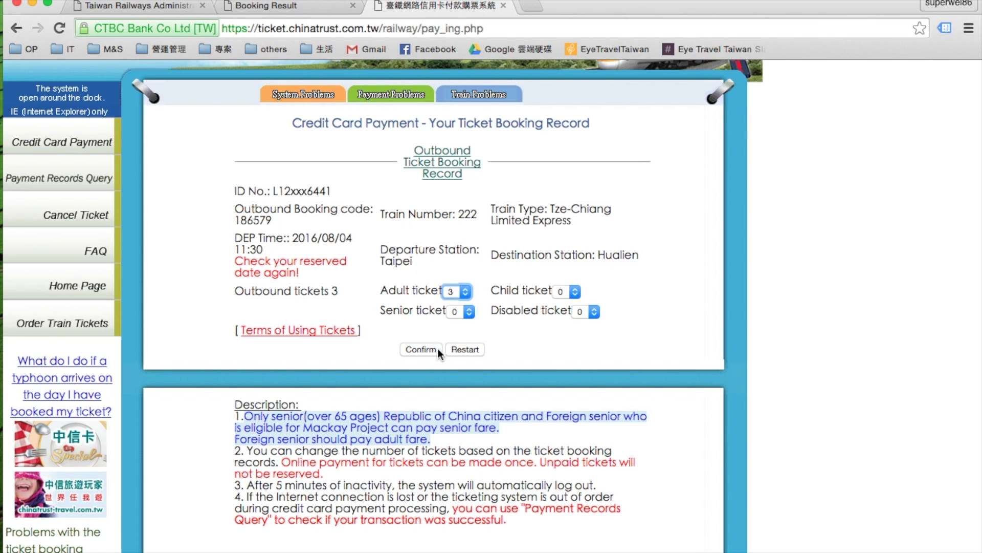
{"action": "left_click", "coordinate": [423, 351]}
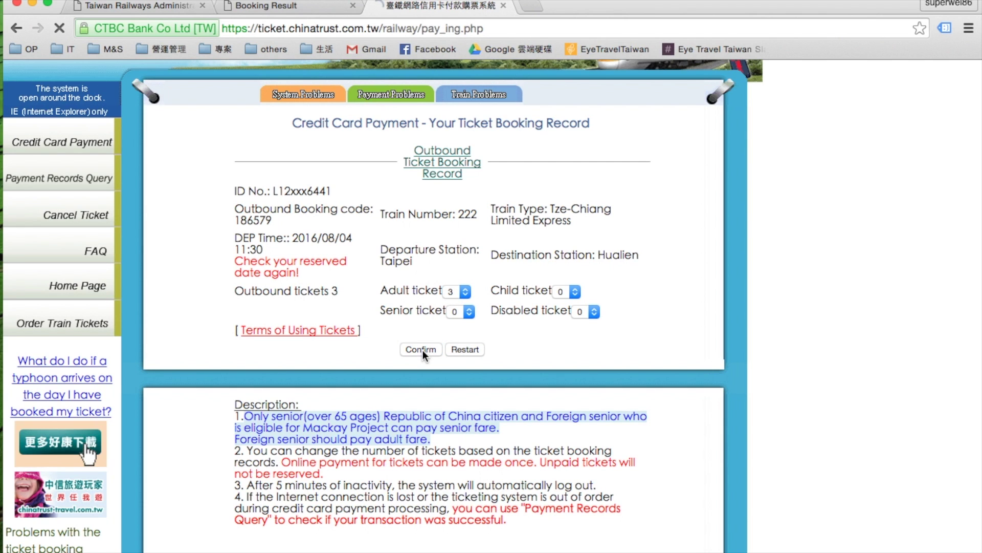
Examine the credit card payment form, including the card number, expiry date and security code fields, and review the ticket booking record
{"action": "scroll", "coordinate": [463, 251], "scroll_direction": "down", "scroll_amount": 6}
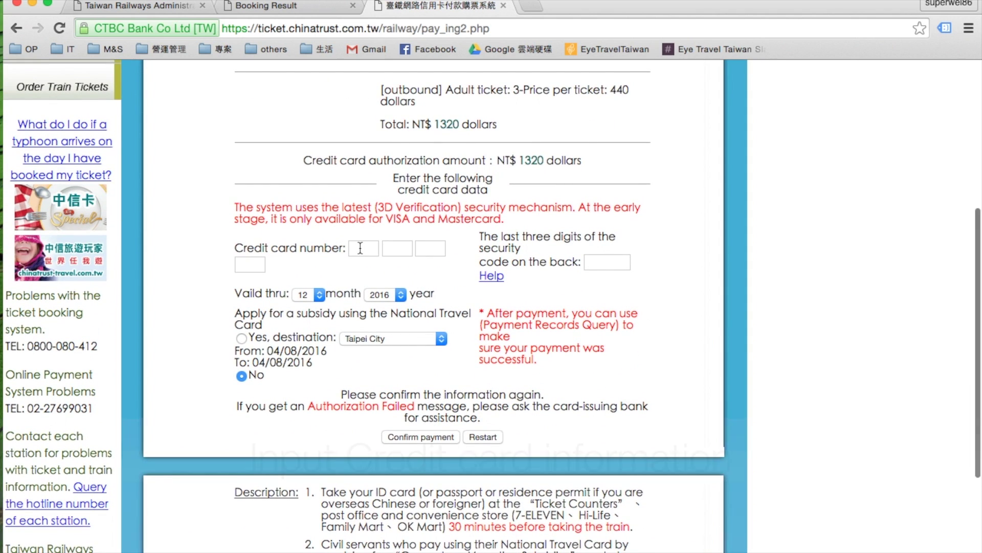
{"action": "left_click", "coordinate": [358, 248]}
{"action": "left_click", "coordinate": [398, 249]}
{"action": "left_click", "coordinate": [247, 264]}
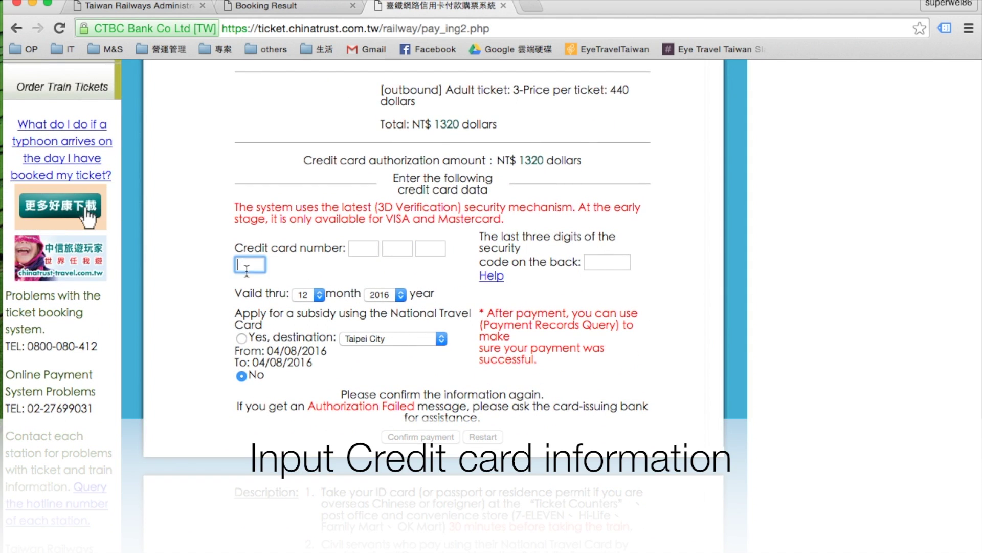
{"action": "left_click_drag", "start_coordinate": [242, 293], "coordinate": [265, 289]}
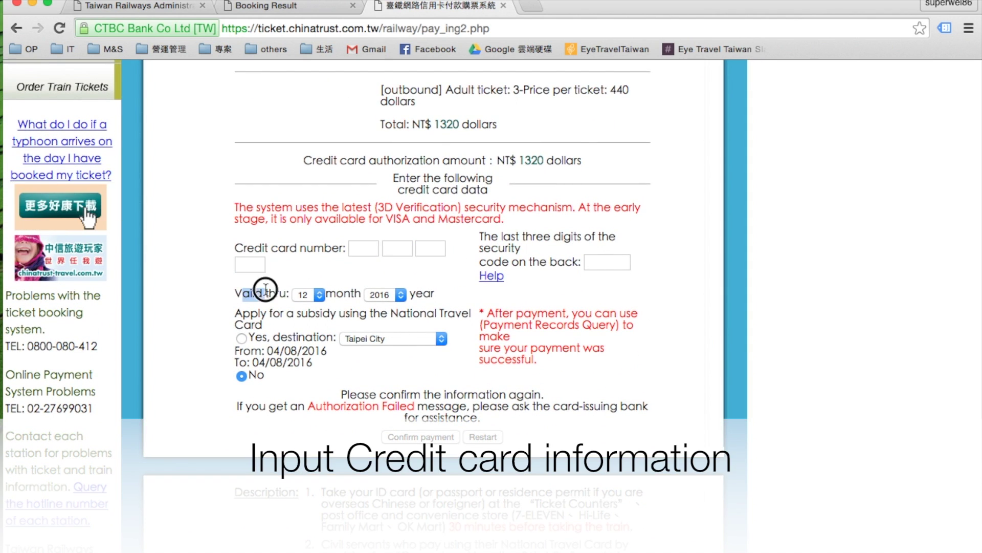
{"action": "left_click", "coordinate": [612, 264]}
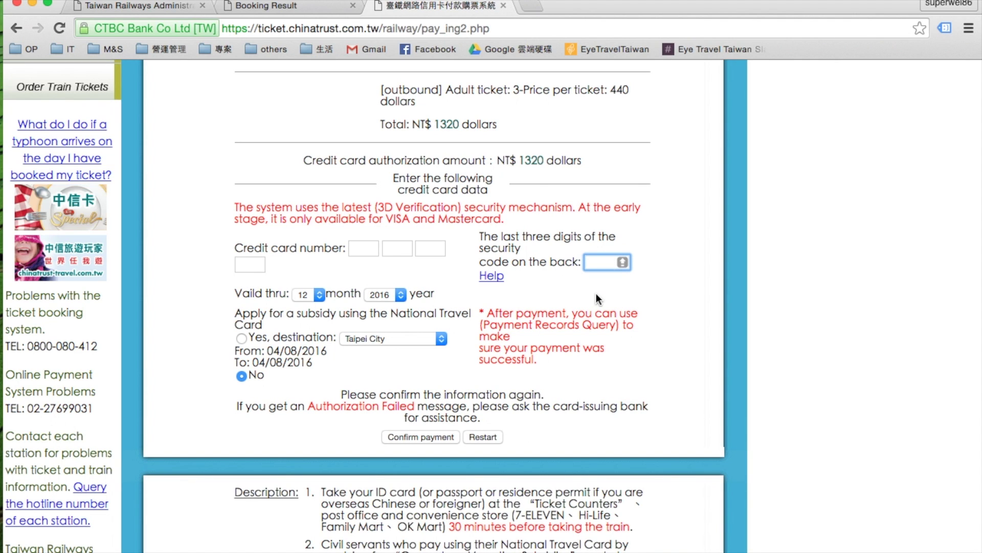
{"action": "left_click", "coordinate": [450, 436]}
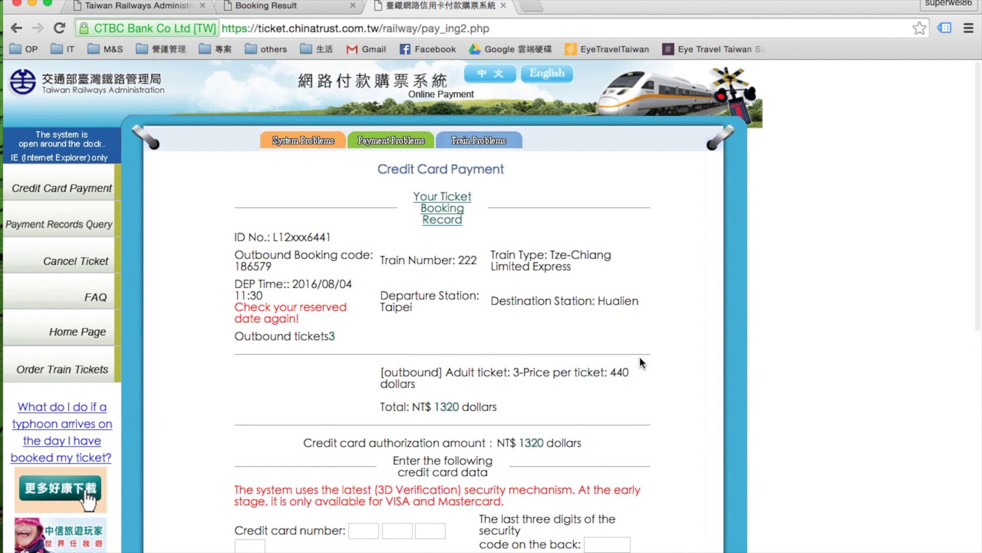
{"action": "scroll", "coordinate": [639, 357], "scroll_direction": "down", "scroll_amount": 5}
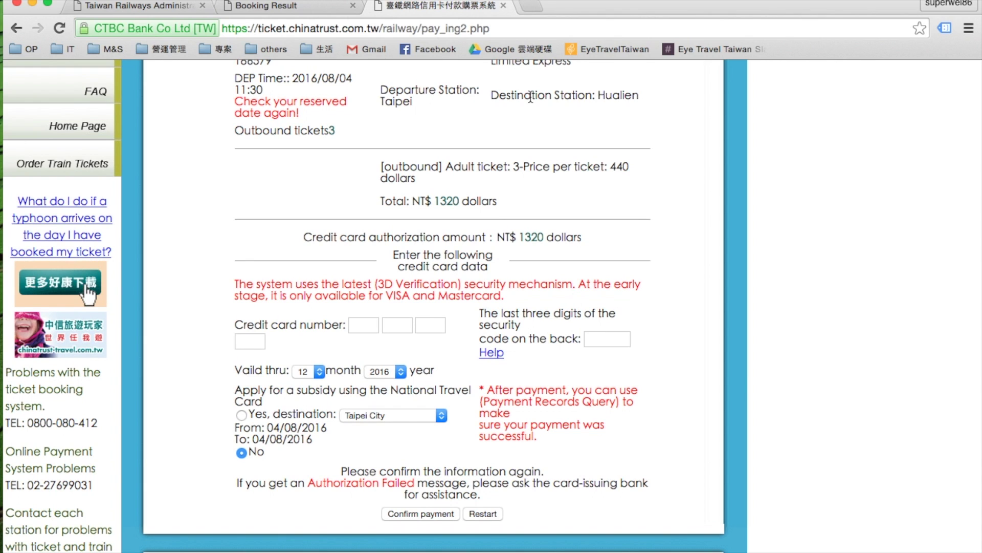
{"action": "scroll", "coordinate": [504, 166], "scroll_direction": "up", "scroll_amount": 1}
{"action": "scroll", "coordinate": [499, 176], "scroll_direction": "up", "scroll_amount": 1}
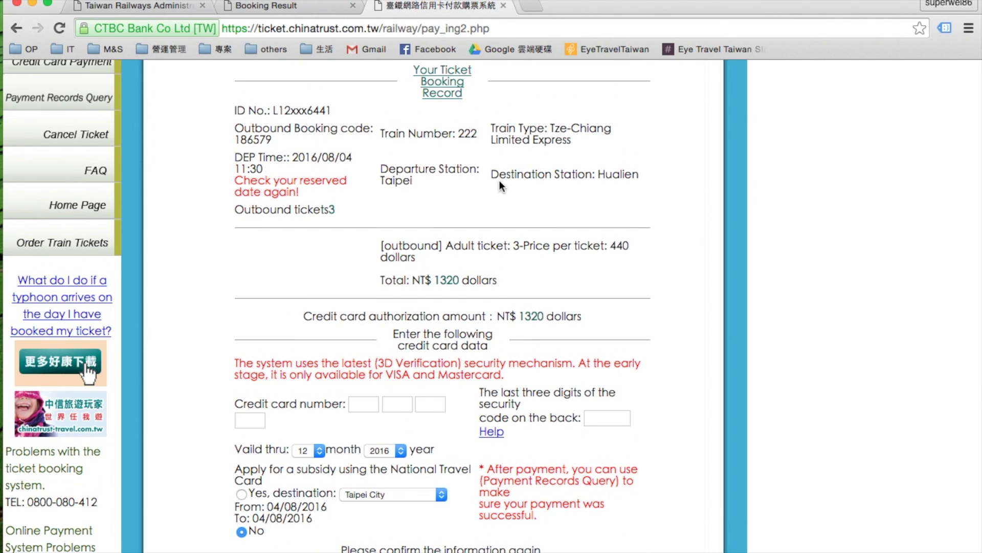
Highlight the ID number and outbound booking code in the ticket booking record to note them down, and review the rest of the payment page
{"action": "scroll", "coordinate": [499, 185], "scroll_direction": "up", "scroll_amount": 1}
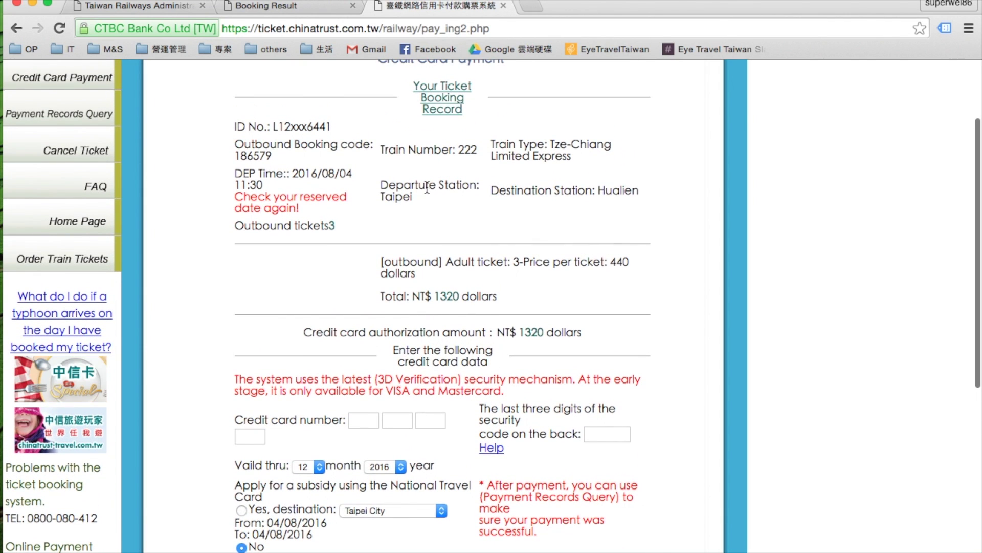
{"action": "left_click_drag", "start_coordinate": [332, 128], "coordinate": [275, 128]}
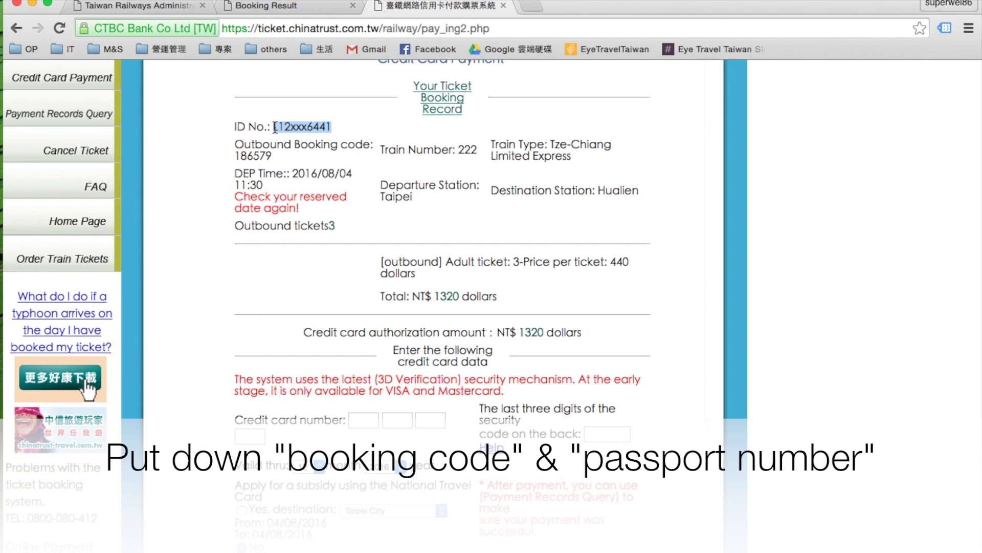
{"action": "left_click_drag", "start_coordinate": [295, 146], "coordinate": [328, 157]}
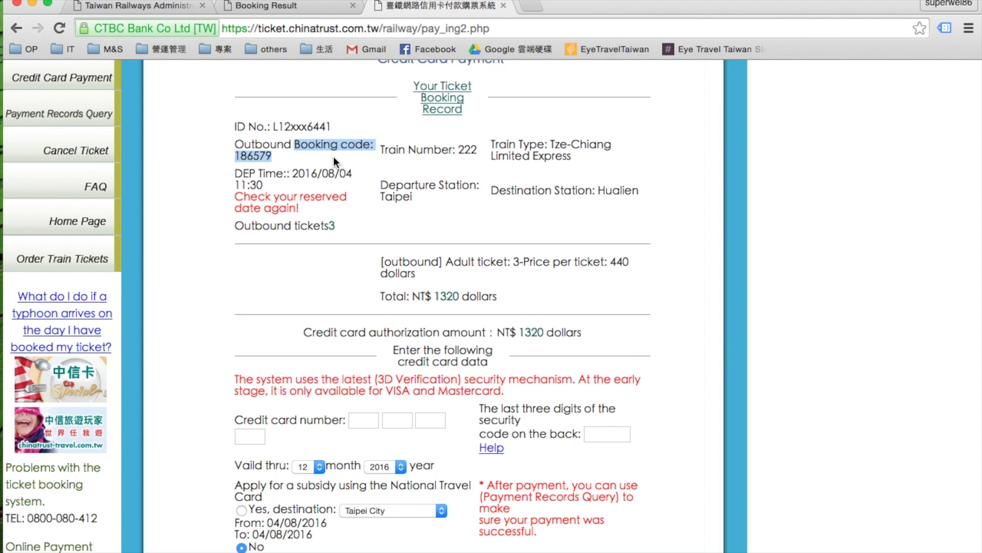
{"action": "left_click", "coordinate": [293, 158]}
{"action": "left_click_drag", "start_coordinate": [277, 155], "coordinate": [235, 156]}
{"action": "left_click_drag", "start_coordinate": [345, 128], "coordinate": [270, 128]}
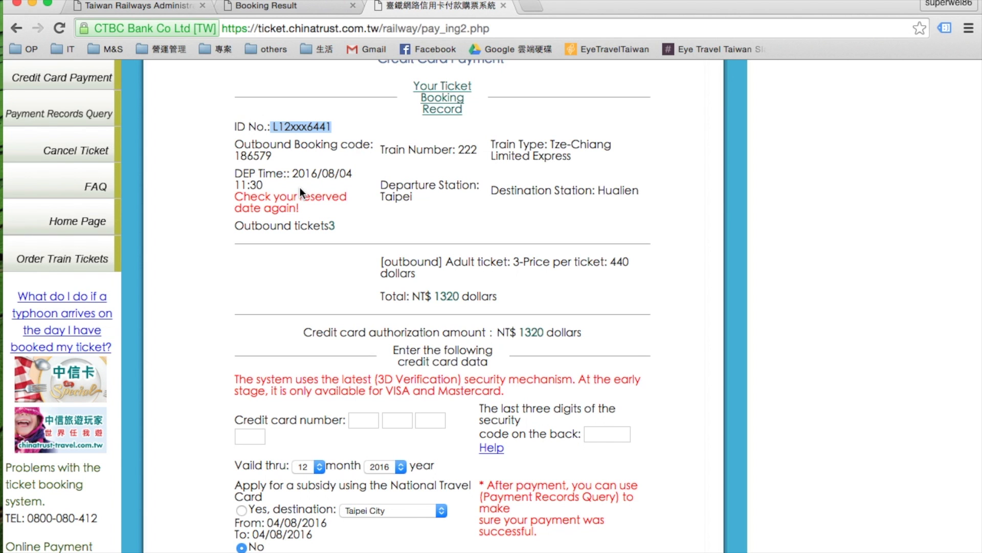
{"action": "scroll", "coordinate": [514, 268], "scroll_direction": "down", "scroll_amount": 5}
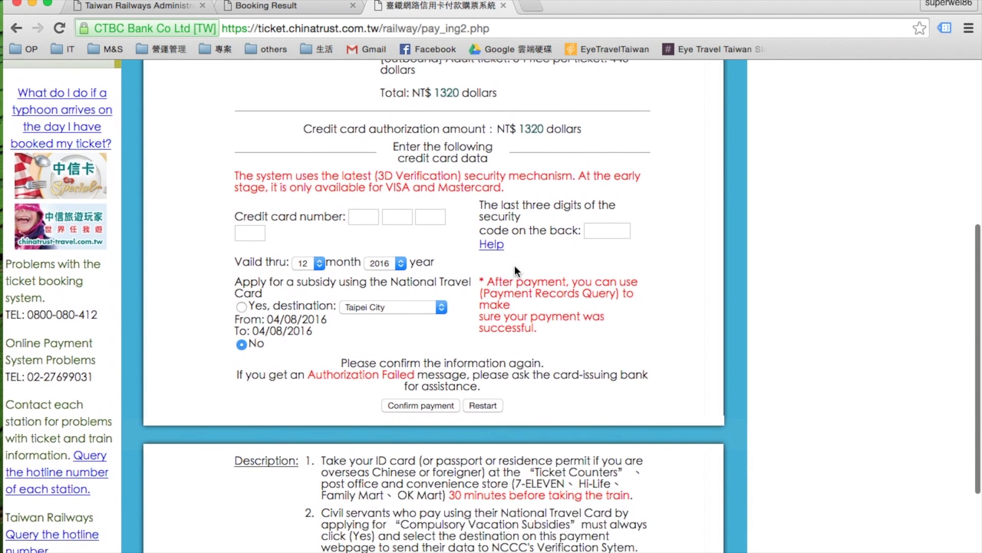
{"action": "scroll", "coordinate": [514, 266], "scroll_direction": "up", "scroll_amount": 5}
{"action": "scroll", "coordinate": [511, 261], "scroll_direction": "up", "scroll_amount": 2}
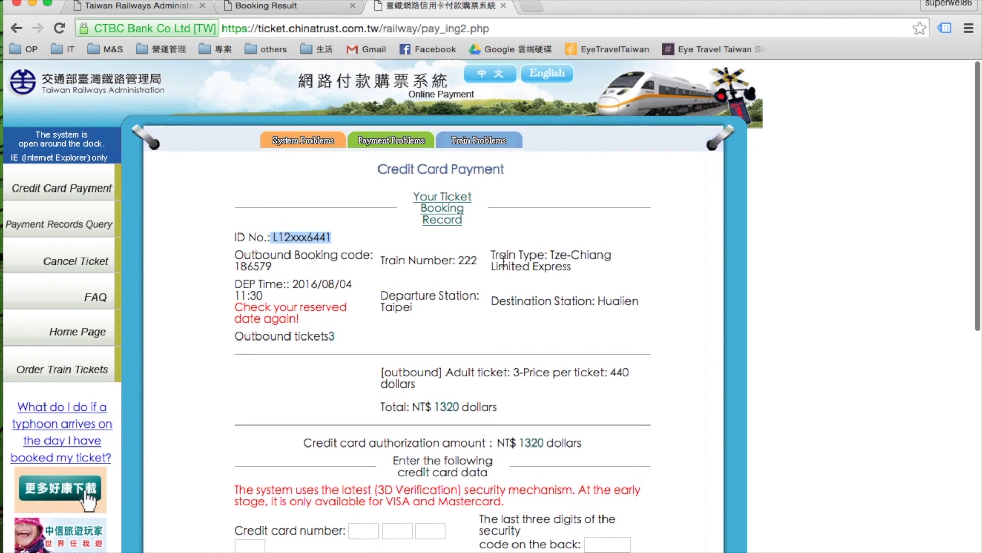